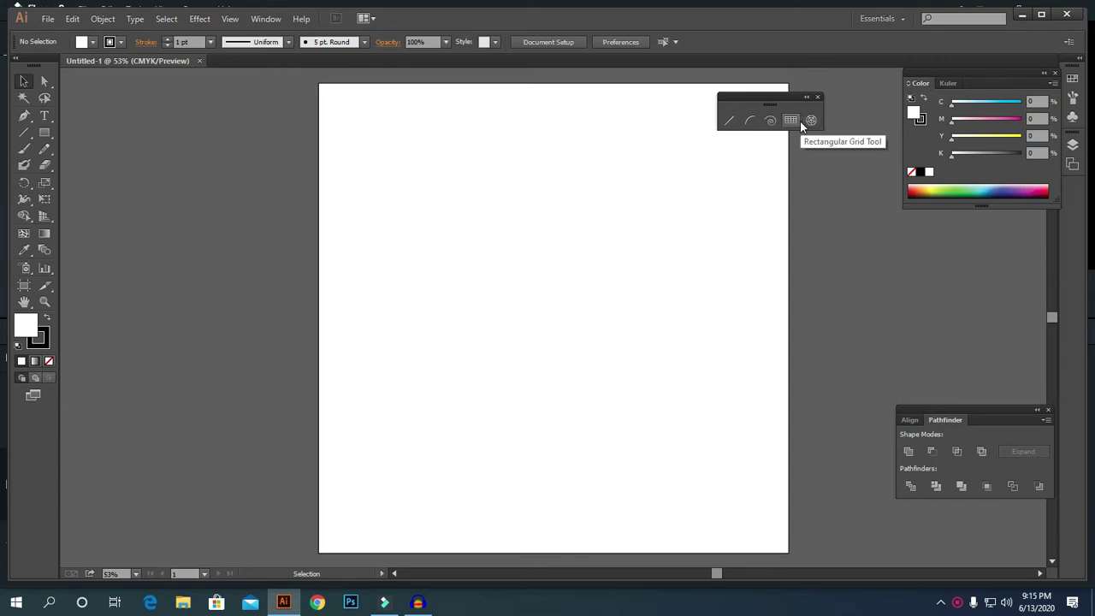
- Draw a set of crossing horizontal, diagonal and vertical practice lines with the Line Segment tool
left_click(727, 122)
left_click_drag(403, 211, 694, 207)
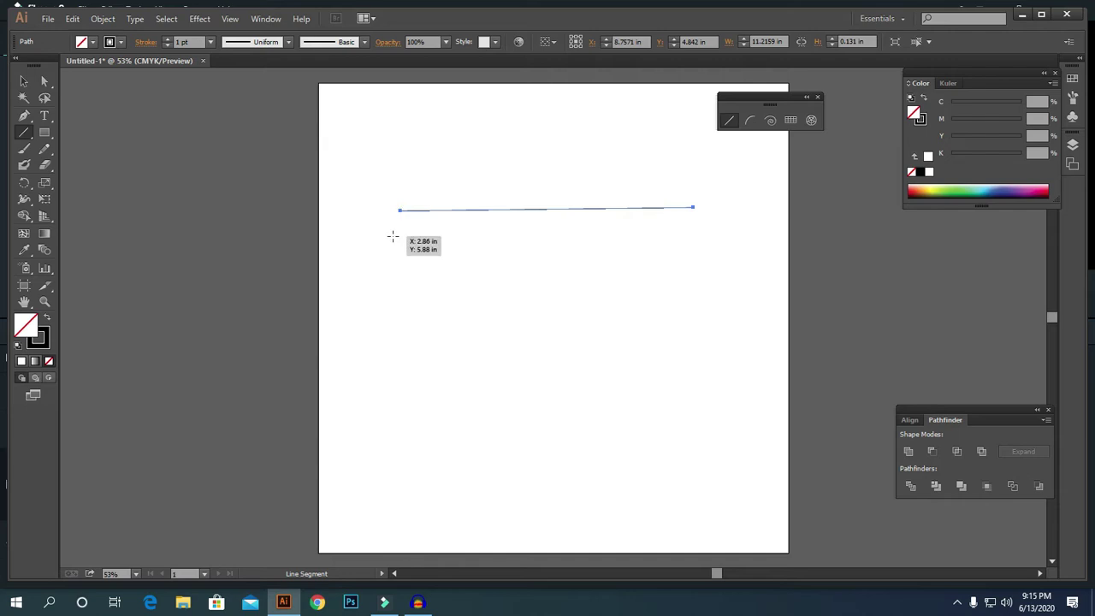
left_click_drag(388, 260, 704, 260)
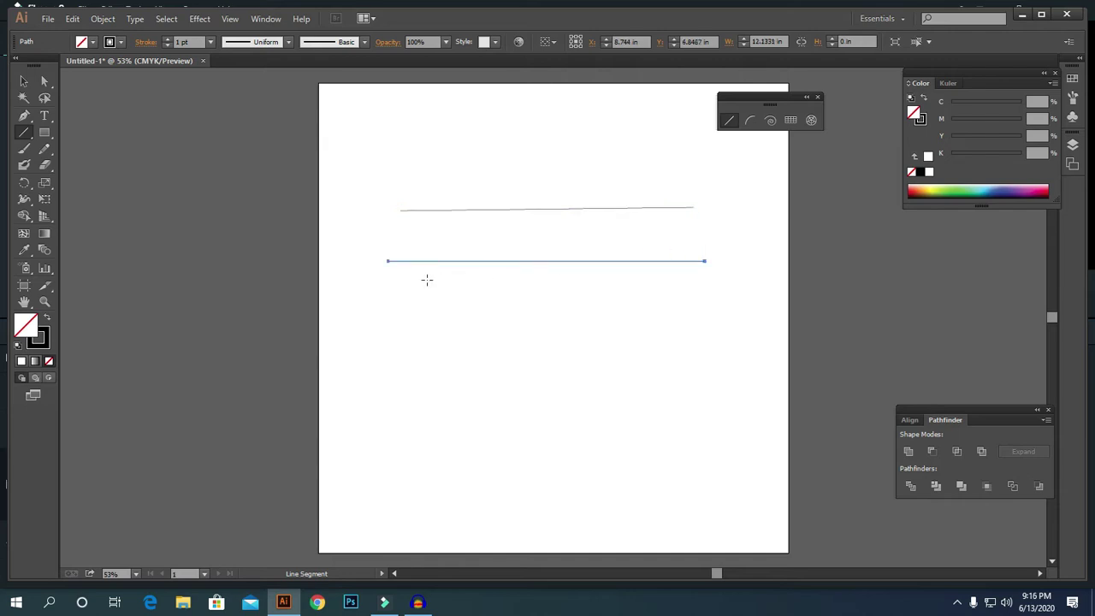
left_click_drag(394, 340, 609, 168)
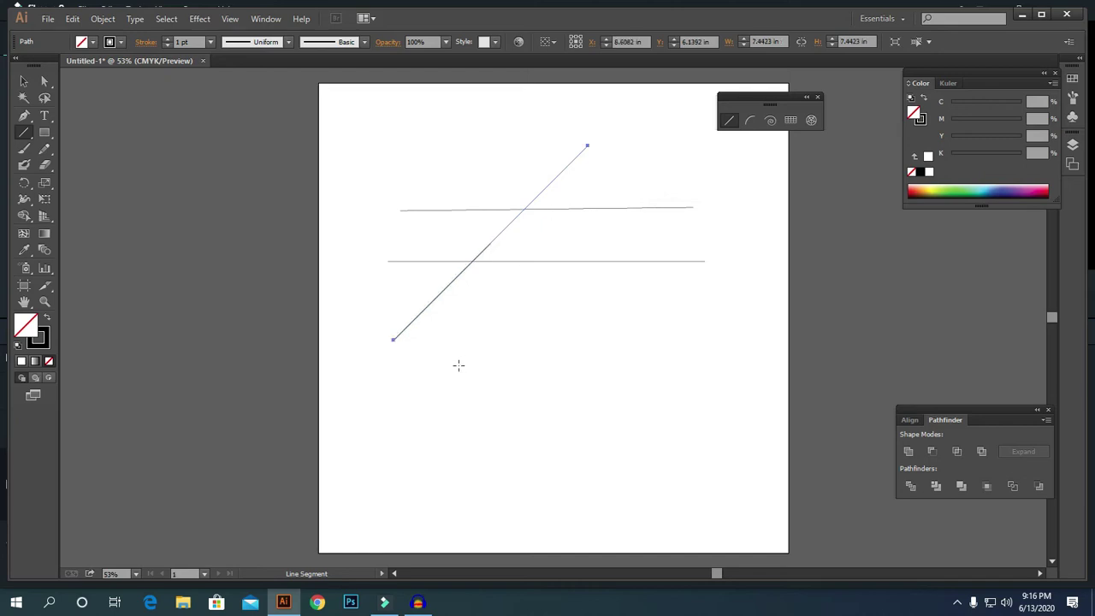
mouse_move(437, 365)
left_mouse_down()
mouse_move(641, 177)
mouse_move(632, 170)
left_mouse_up()
mouse_move(679, 366)
left_mouse_down()
mouse_move(436, 166)
mouse_move(452, 140)
left_mouse_up()
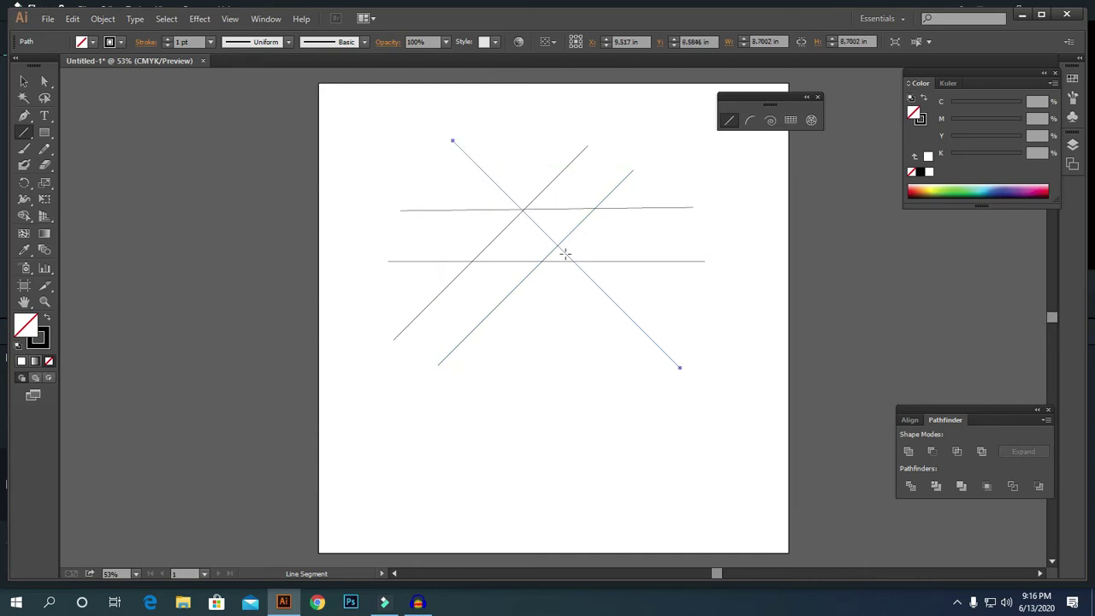
left_click_drag(703, 351, 443, 154)
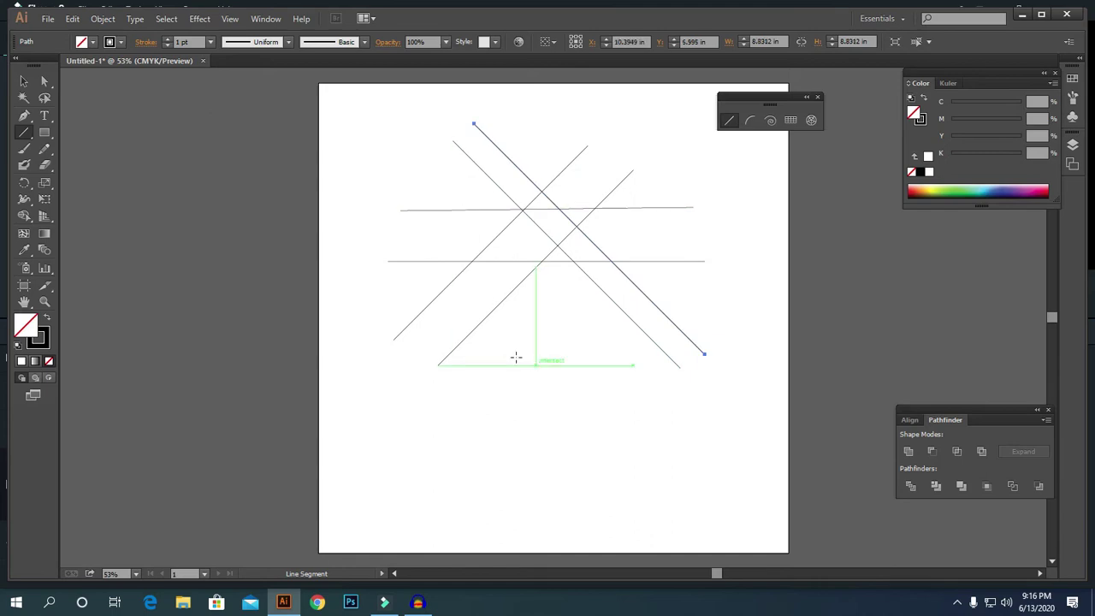
left_click_drag(404, 235, 665, 235)
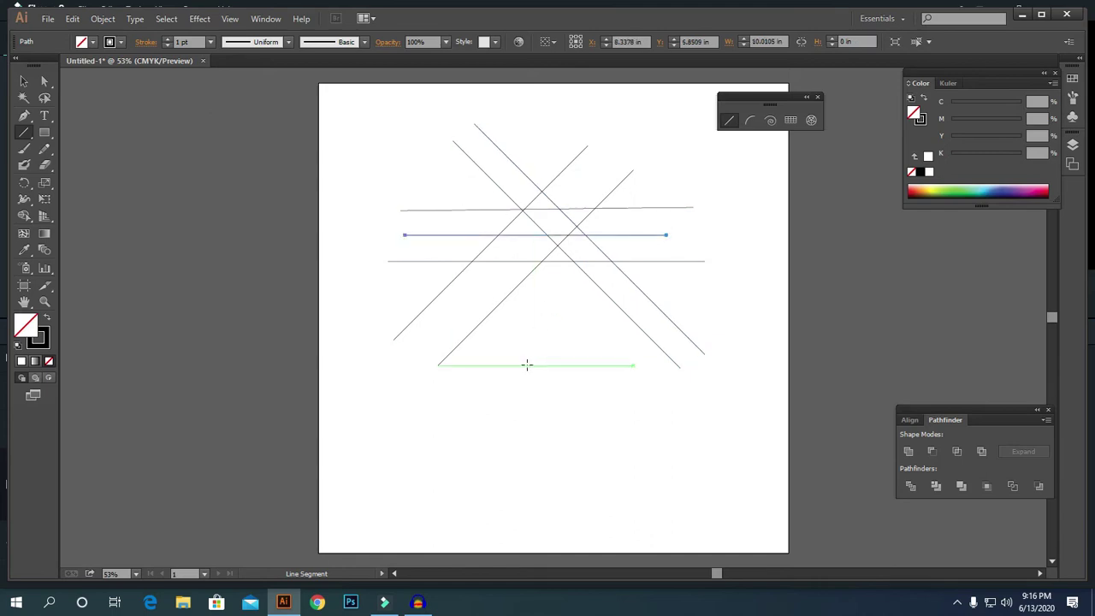
left_click_drag(526, 366, 673, 179)
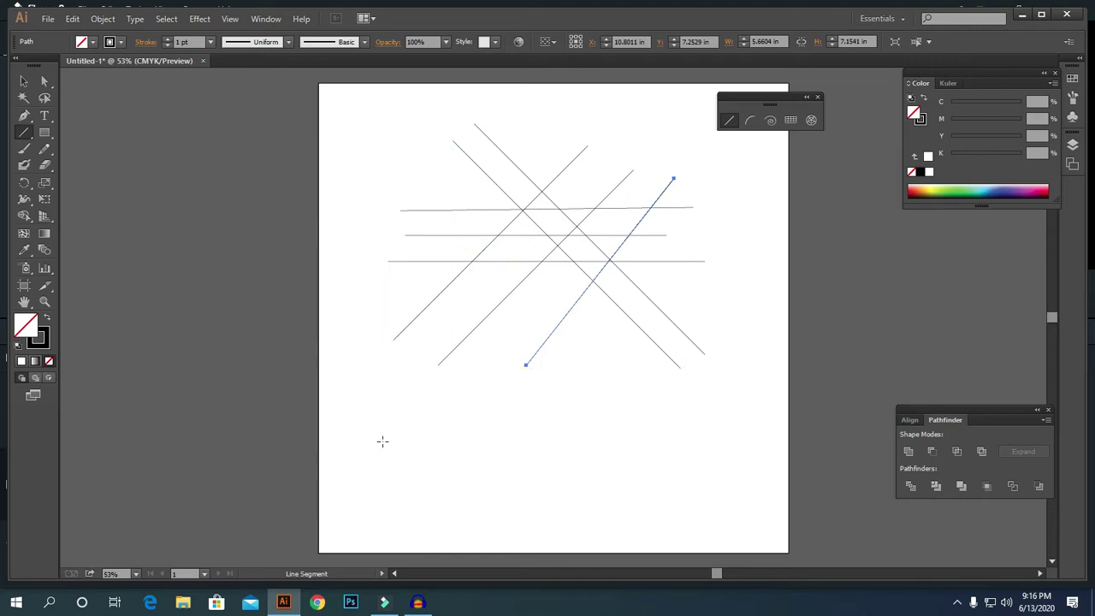
left_click_drag(388, 422, 687, 422)
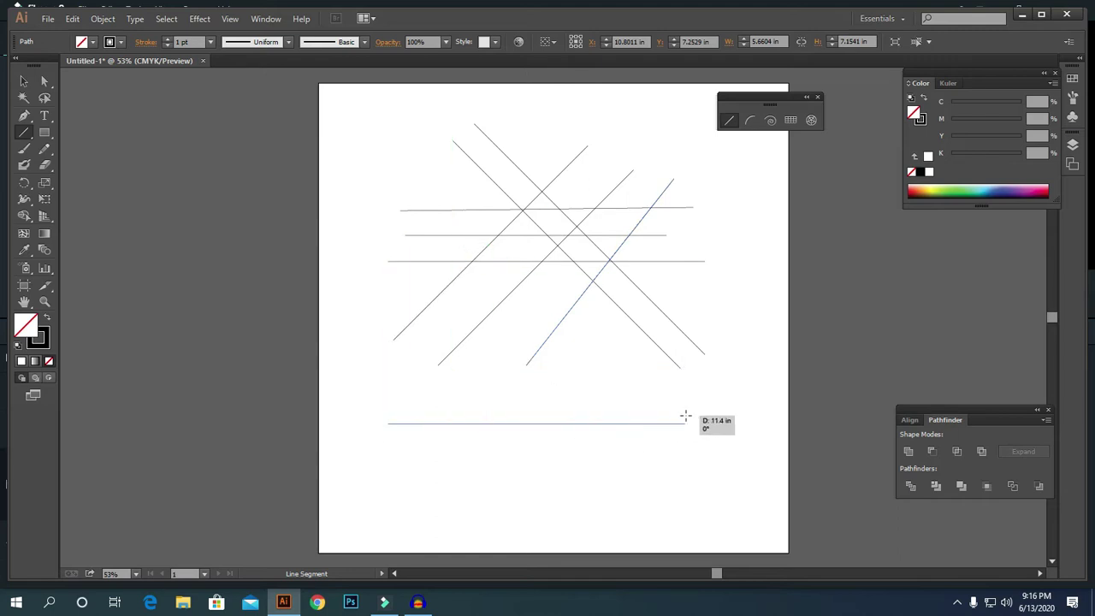
mouse_move(688, 310)
left_mouse_down()
mouse_move(568, 425)
mouse_move(526, 506)
mouse_move(560, 470)
mouse_move(583, 197)
mouse_move(546, 158)
mouse_move(362, 154)
mouse_move(189, 272)
mouse_move(177, 296)
mouse_move(220, 196)
mouse_move(181, 291)
mouse_move(182, 506)
mouse_move(524, 262)
mouse_move(502, 491)
mouse_move(389, 176)
mouse_move(466, 369)
mouse_move(278, 286)
mouse_move(471, 320)
mouse_move(366, 448)
mouse_move(357, 285)
mouse_move(452, 380)
mouse_move(589, 336)
mouse_move(655, 335)
mouse_move(542, 356)
mouse_move(616, 352)
left_mouse_up()
left_click_drag(487, 70, 483, 425)
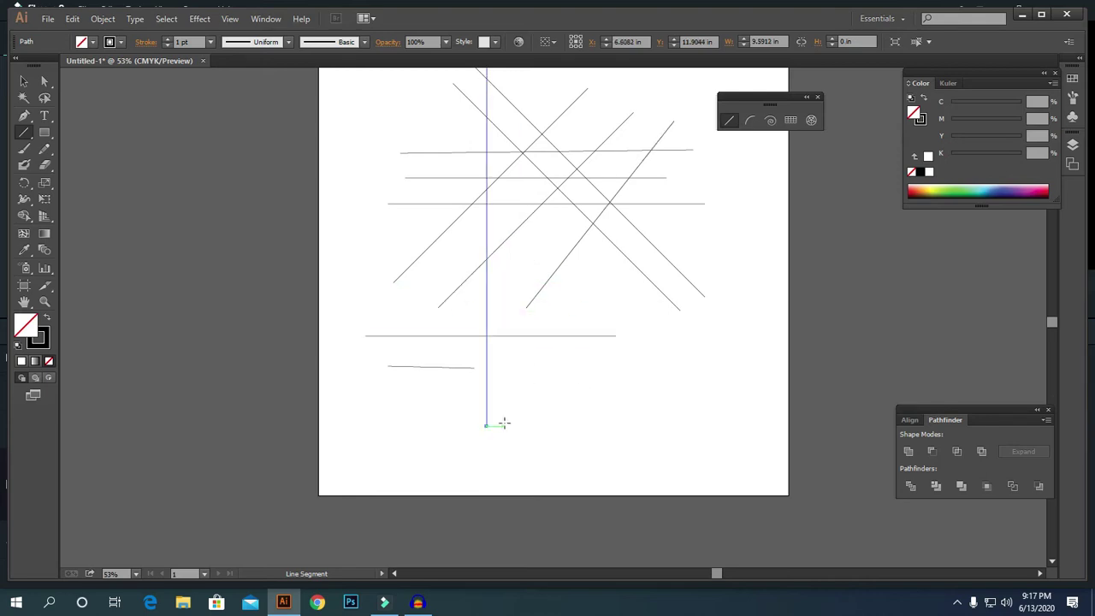
- Delete all practice lines and draw one roughly 9.75-inch horizontal line
key("ctrl+a")
key("Delete")
left_click_drag(422, 246, 677, 312)
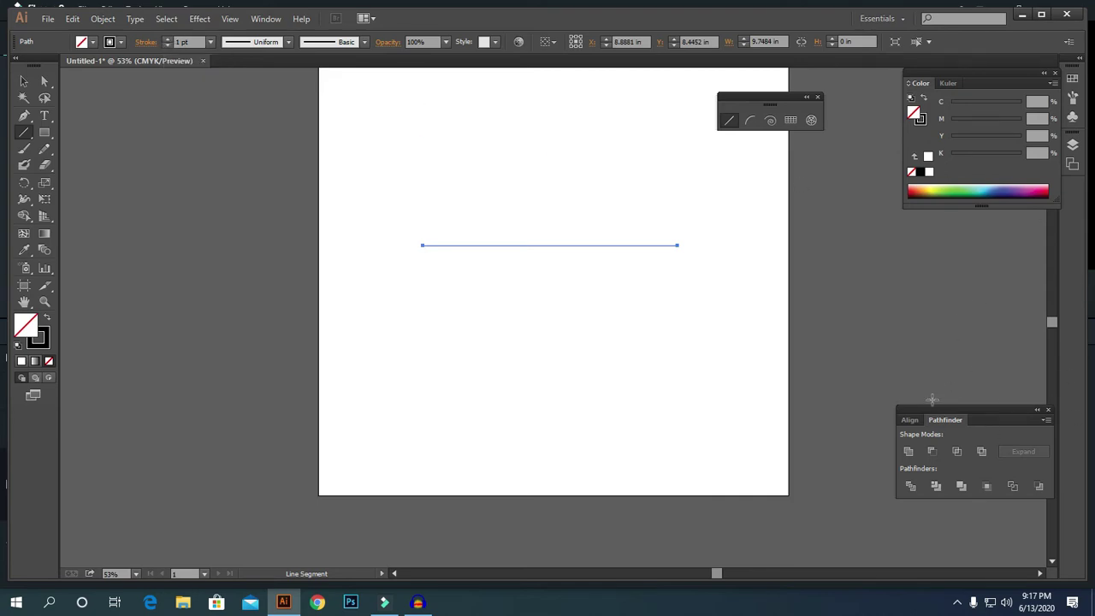
- Dock the Stroke panel and set the horizontal line's stroke weight to 16 pt
left_click(258, 20)
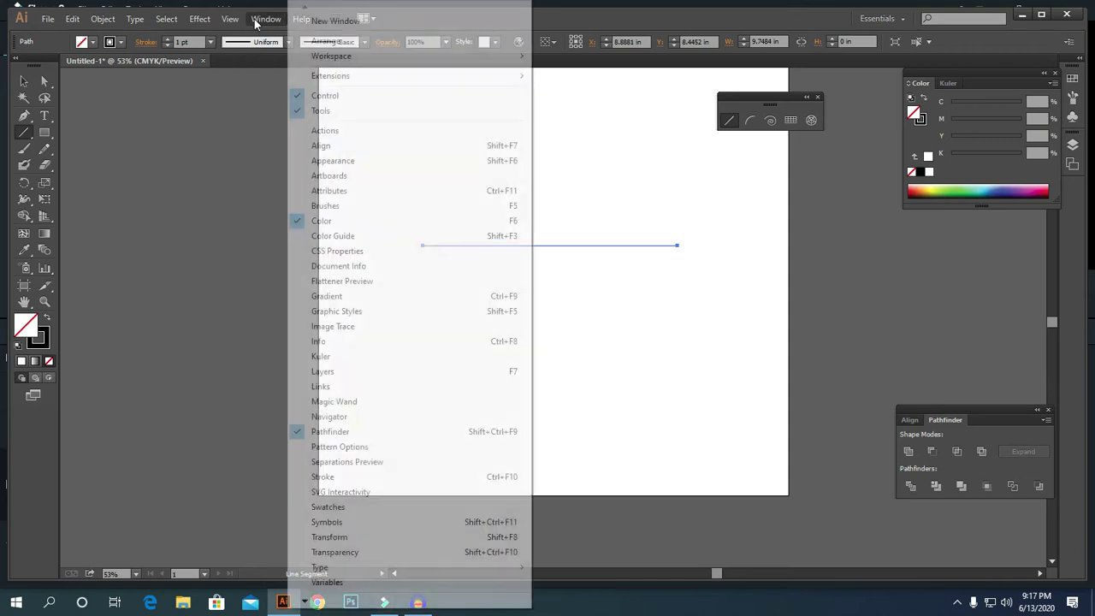
left_click(354, 477)
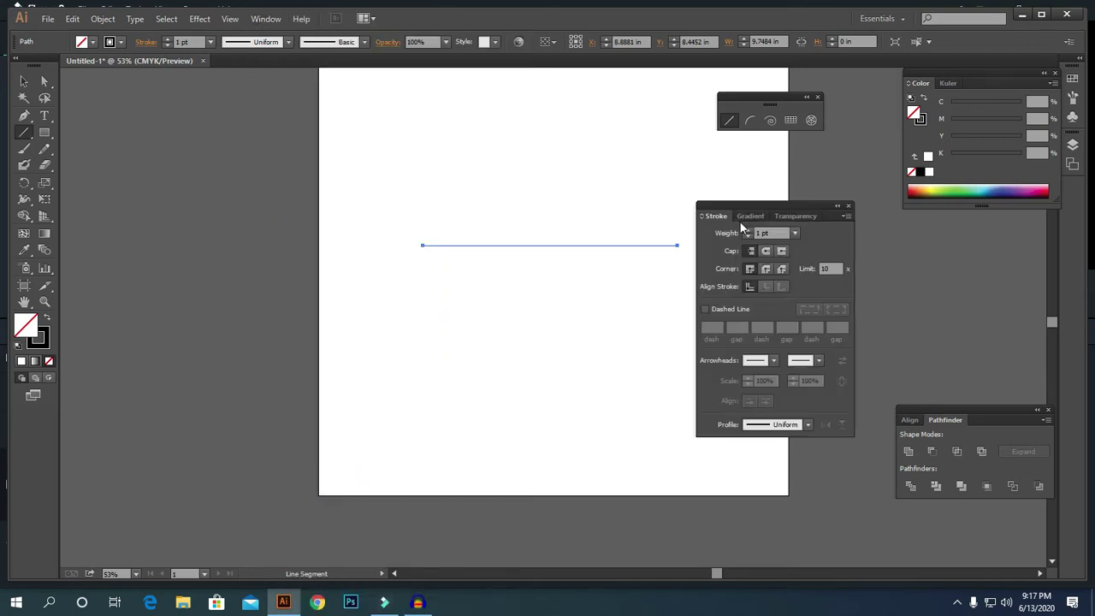
left_click_drag(745, 205, 901, 213)
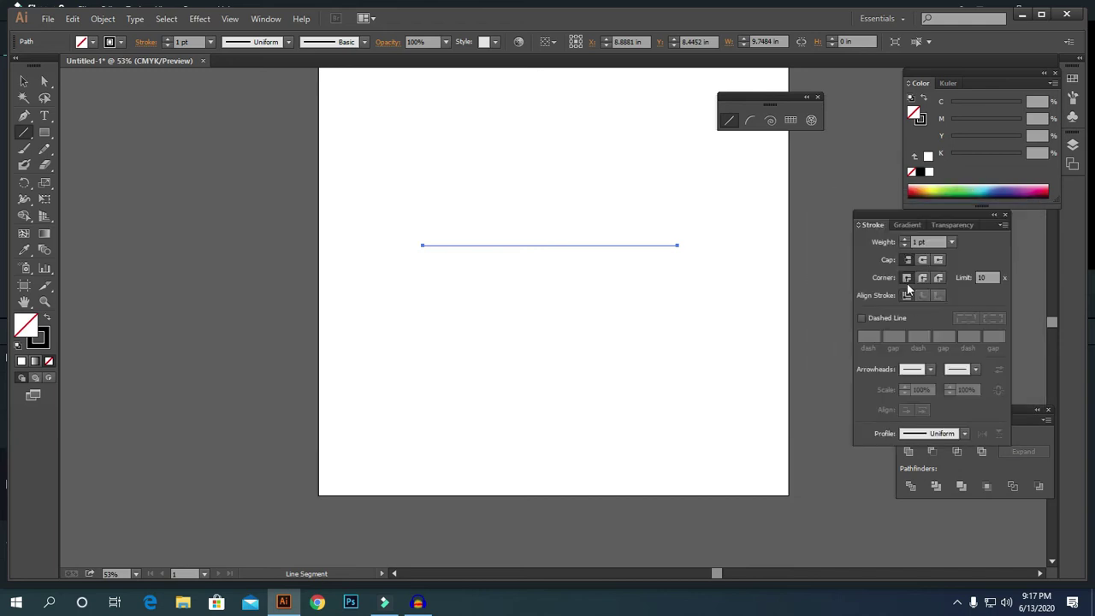
left_click(951, 242)
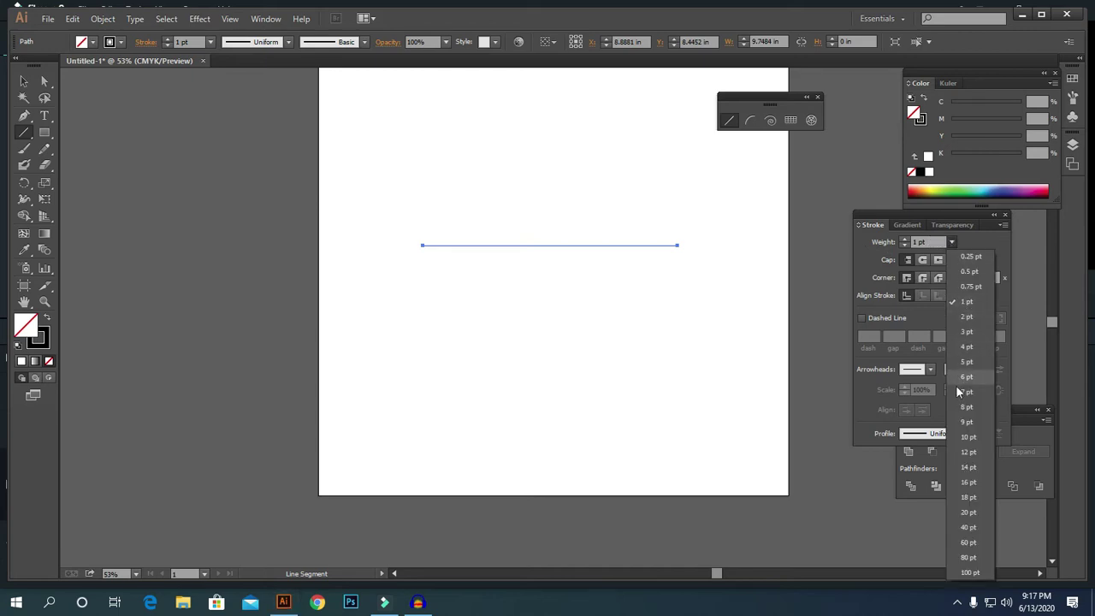
left_click(968, 482)
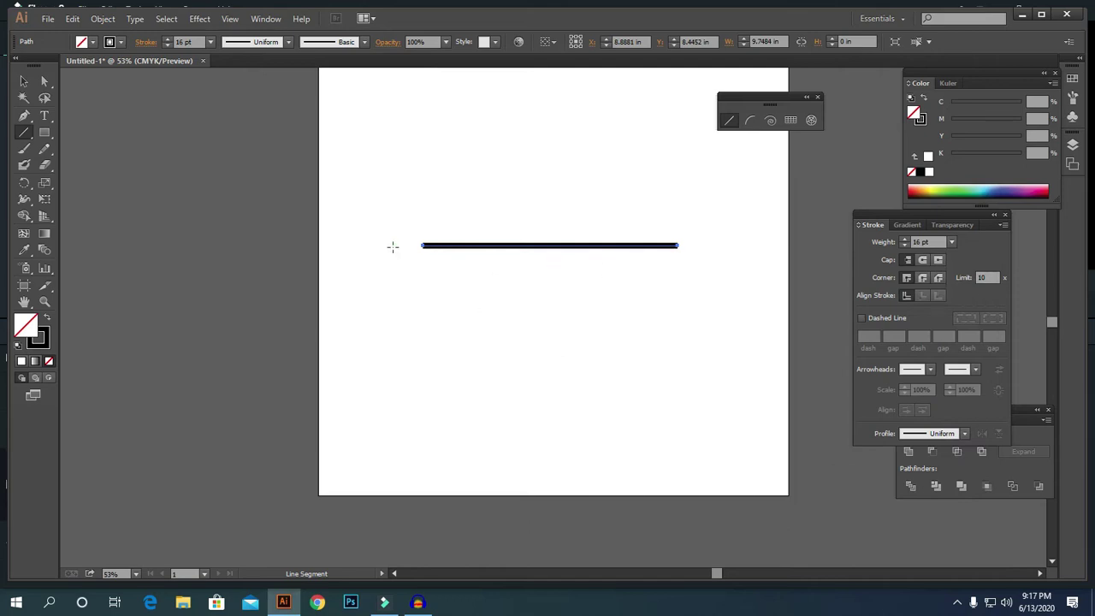
left_click(24, 80)
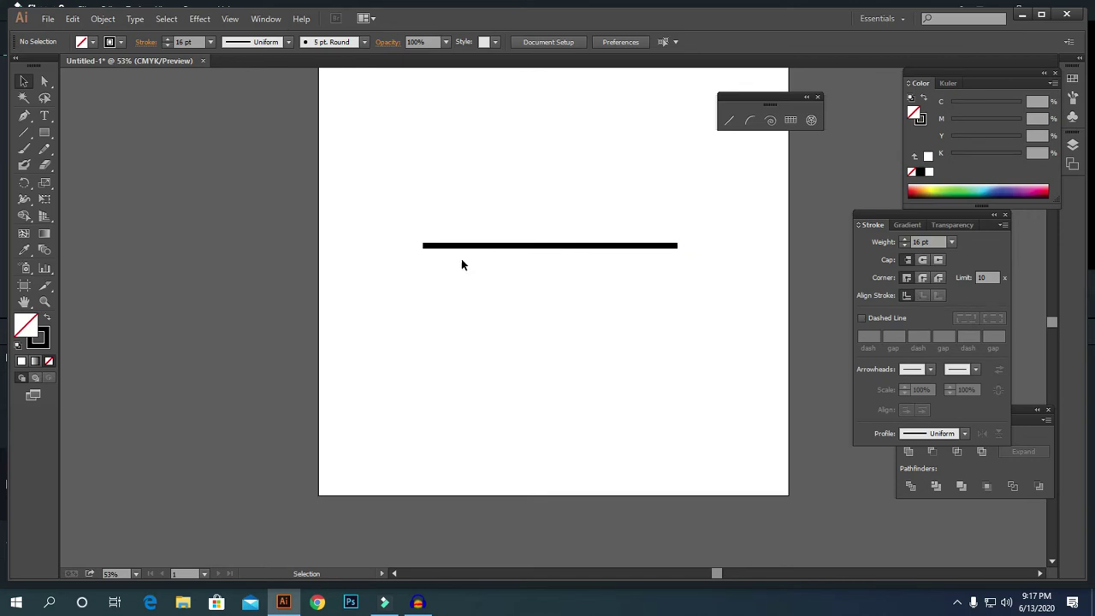
- Zoom in on the thick line and apply Round Cap to both its ends
key("z")
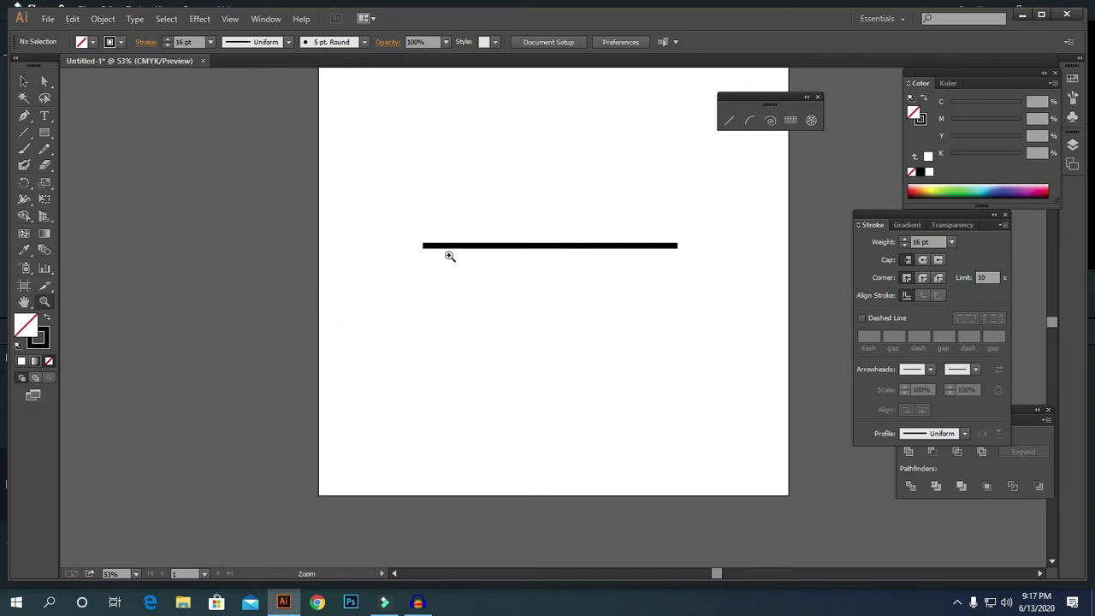
left_click(441, 253)
left_click(587, 332)
left_click(679, 343)
key("v")
mouse_move(775, 347)
left_mouse_down()
mouse_move(454, 352)
mouse_move(352, 373)
mouse_move(384, 381)
left_mouse_up()
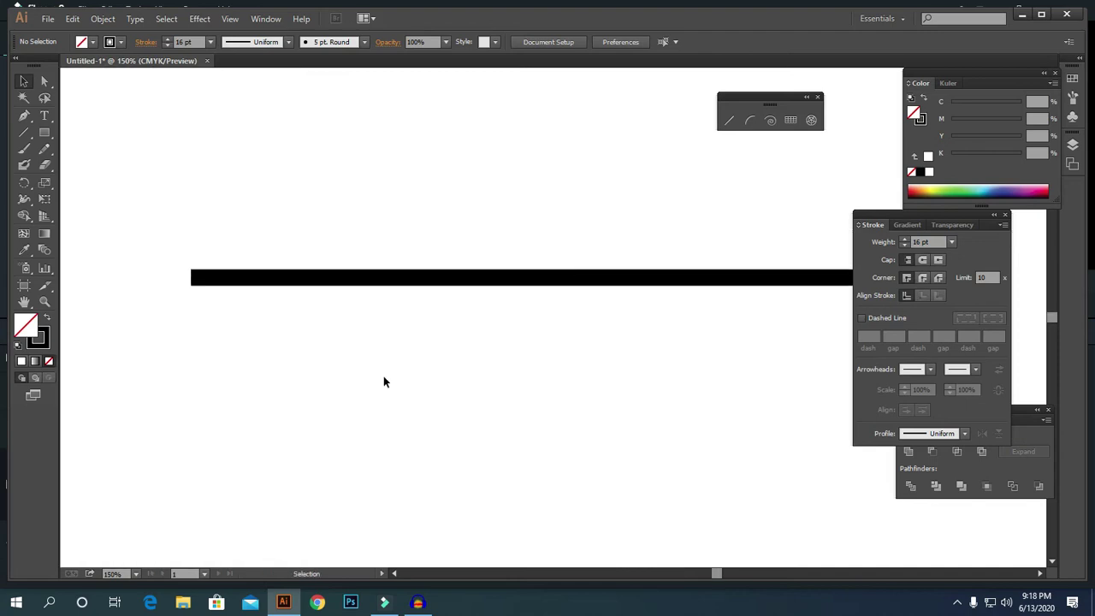
left_click(257, 277)
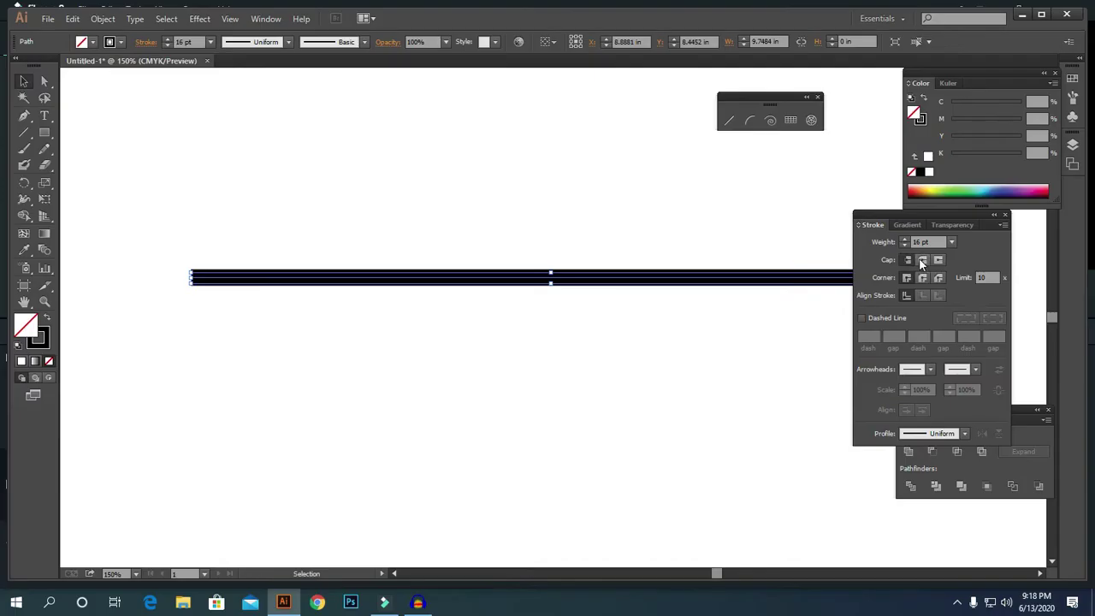
left_click(922, 260)
left_click(149, 145)
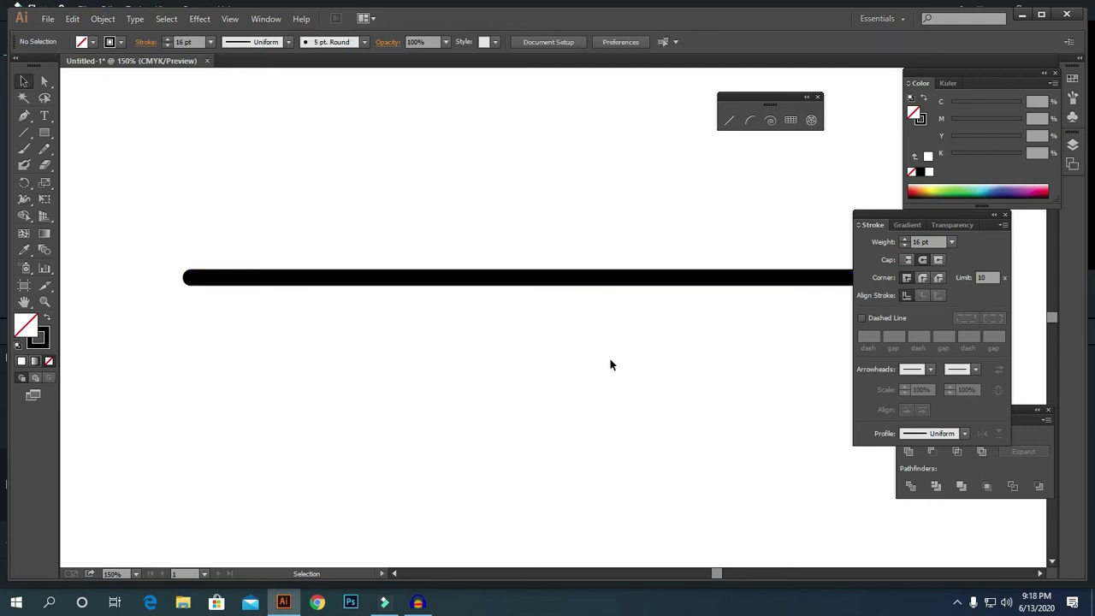
left_click_drag(677, 384, 557, 374)
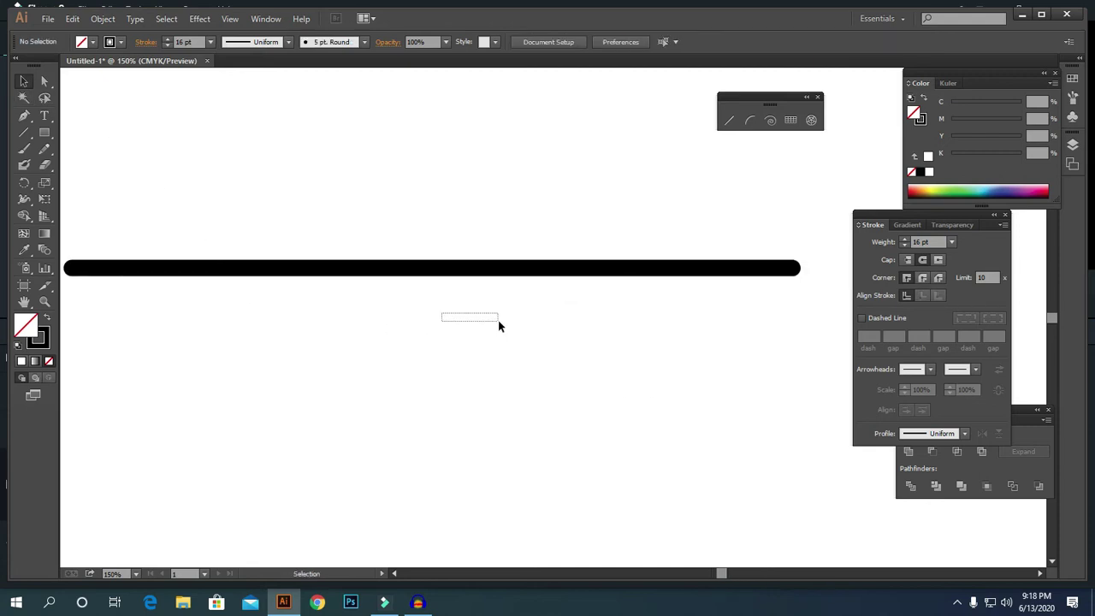
left_click(25, 81)
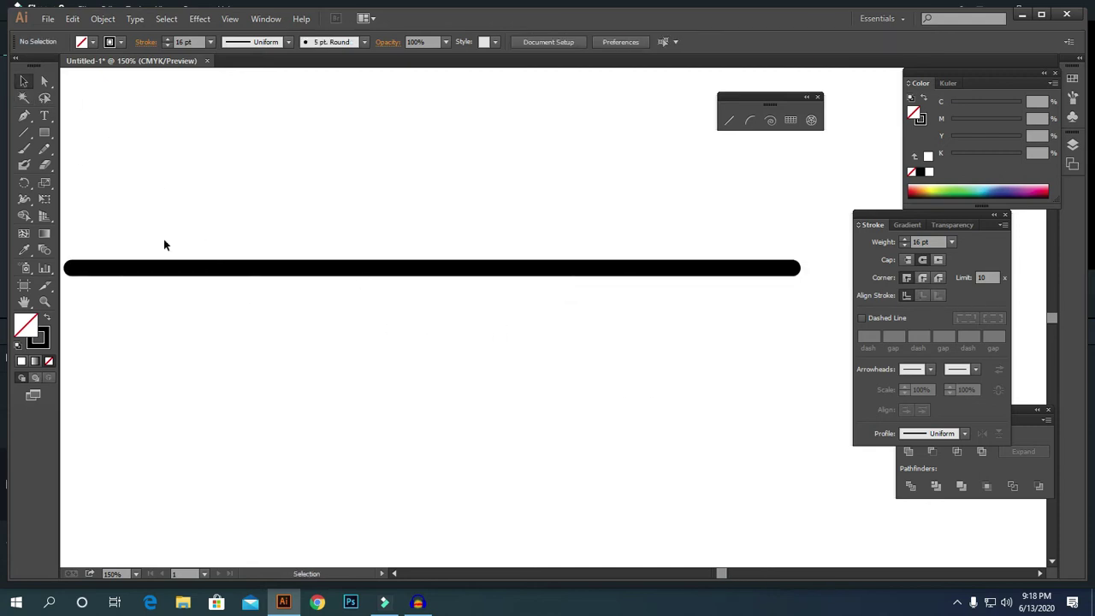
left_click(205, 269)
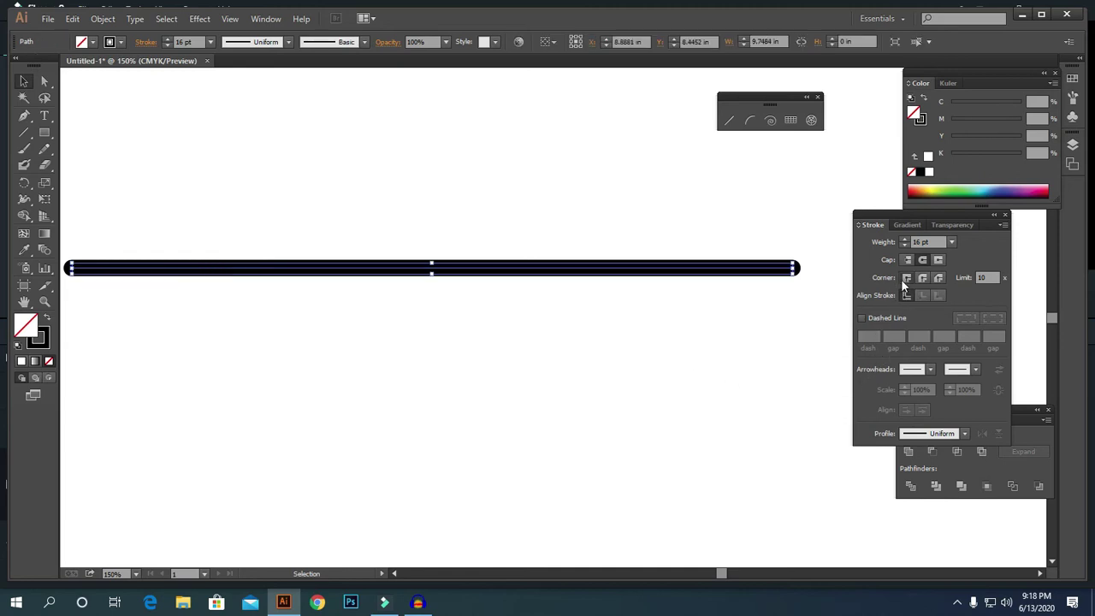
- Make the thick line dashed with 12 pt dashes and a 27 pt gap
left_click(863, 318)
left_click(24, 81)
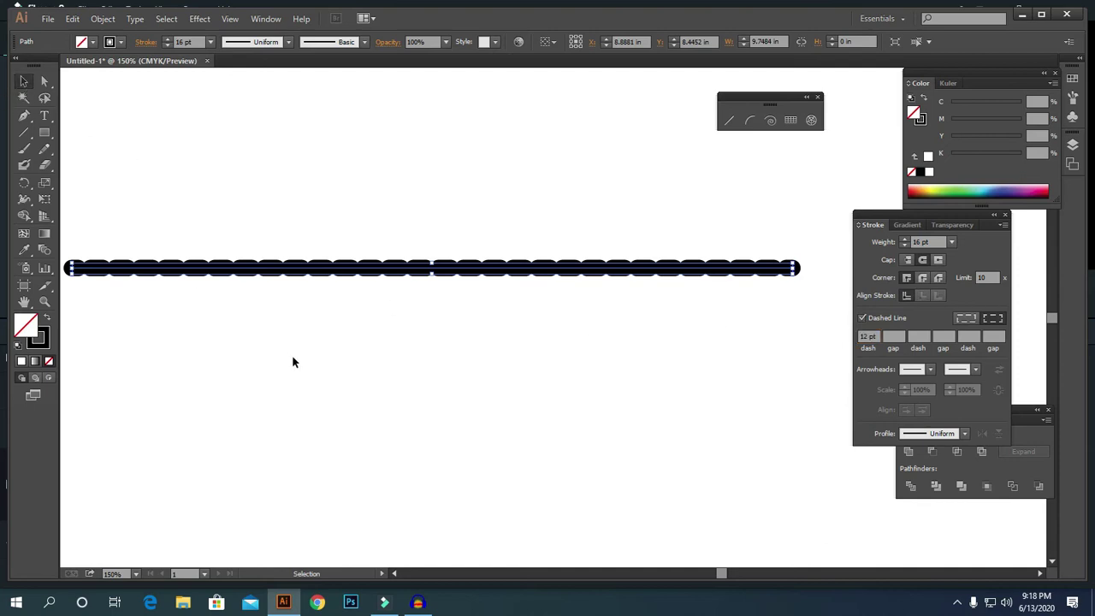
left_click(189, 302)
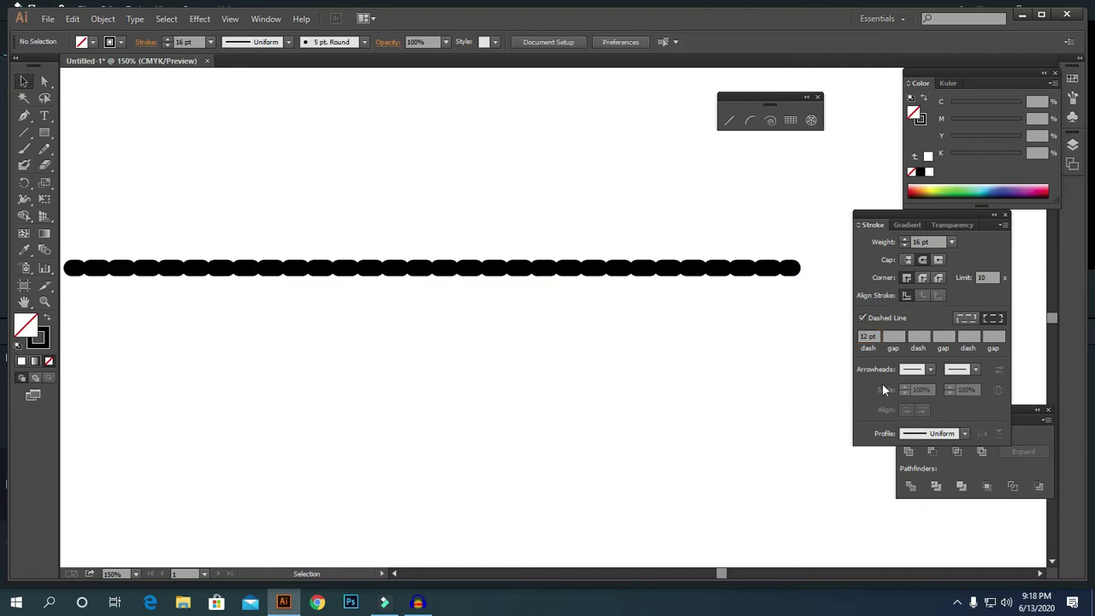
left_click(893, 336)
type("42")
key("Return")
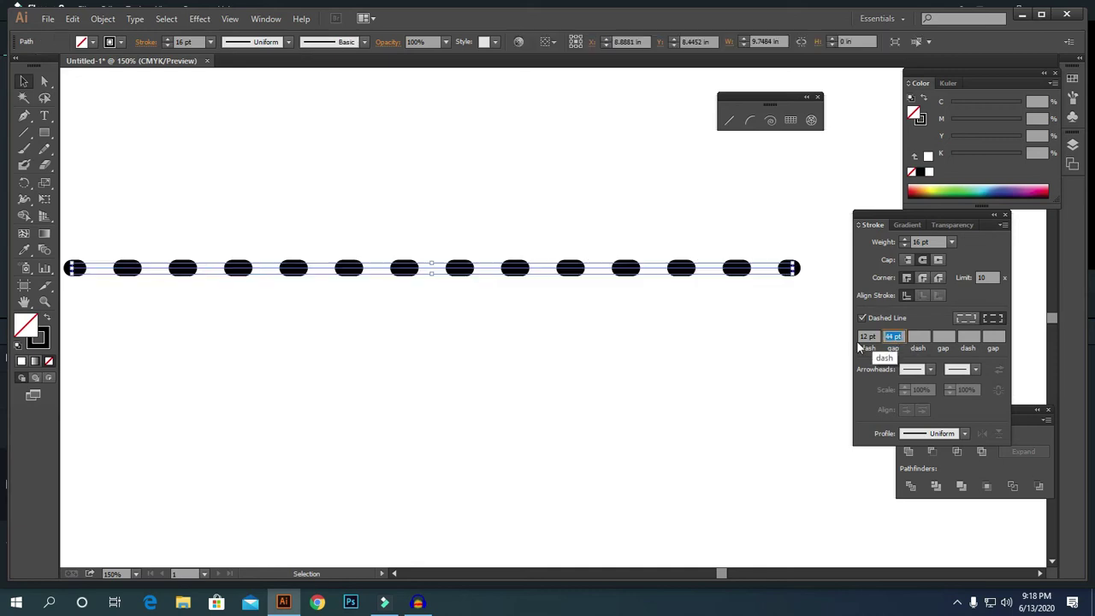
type("1")
key("Return")
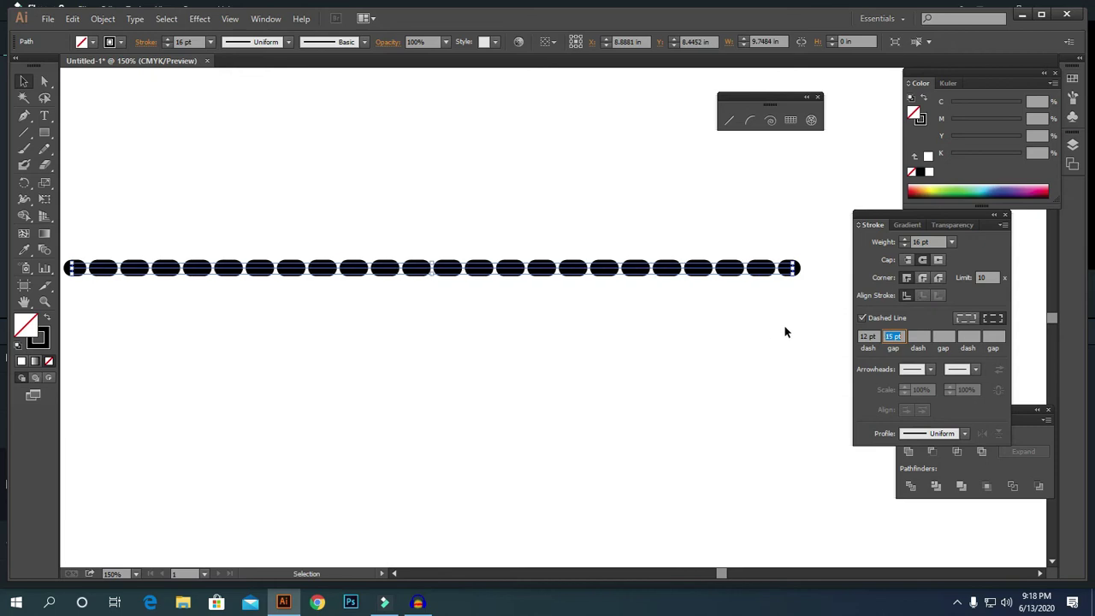
key("Up")
key("Up")
key("Up")
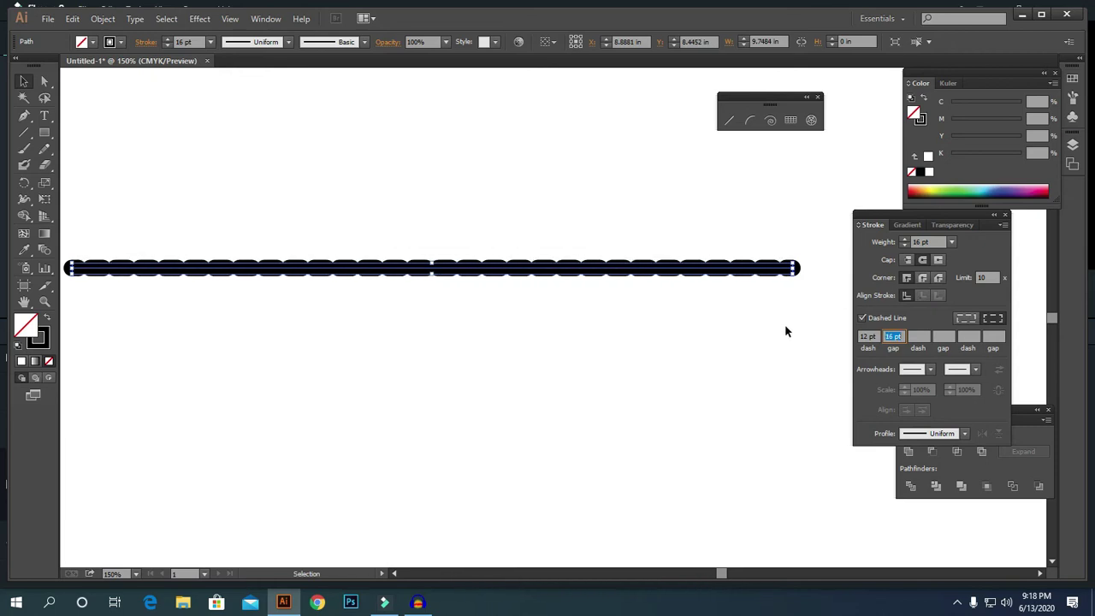
- Set the second dash to 15 pt and draw a new line above the dashed one
left_click(912, 336)
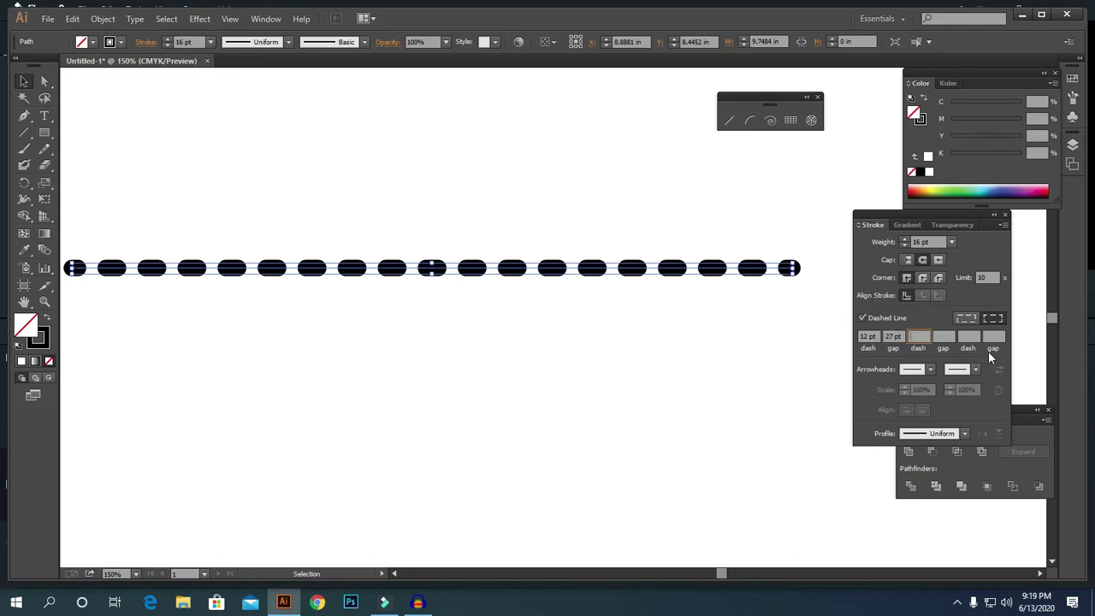
key("Up")
key("Up")
key("Up")
key("Up")
key("Up")
key("Up")
key("Up")
key("Up")
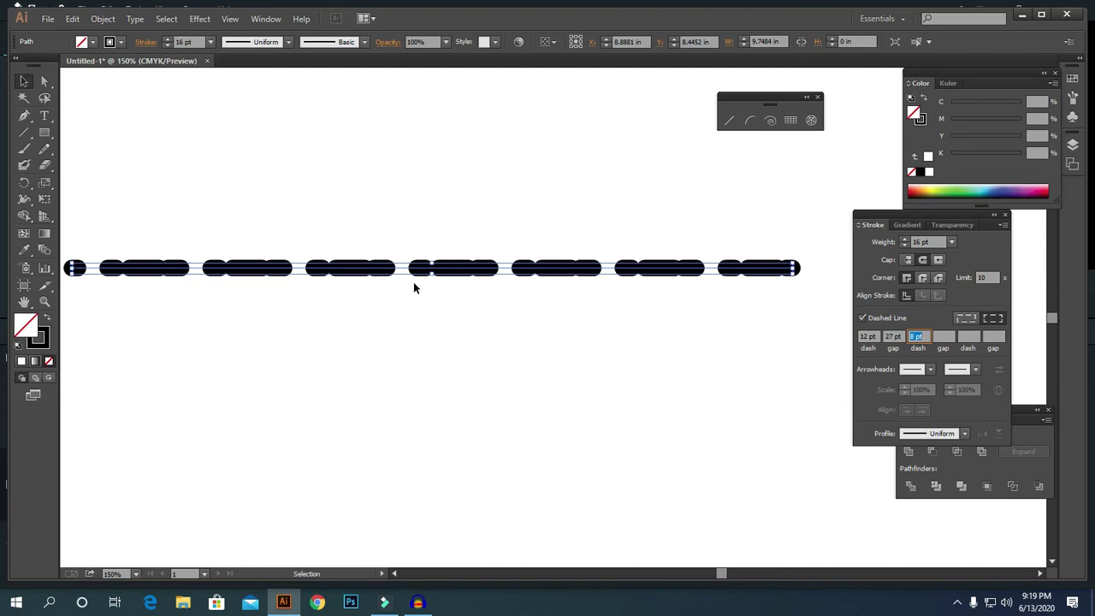
key("Up")
key("Up")
key("Up")
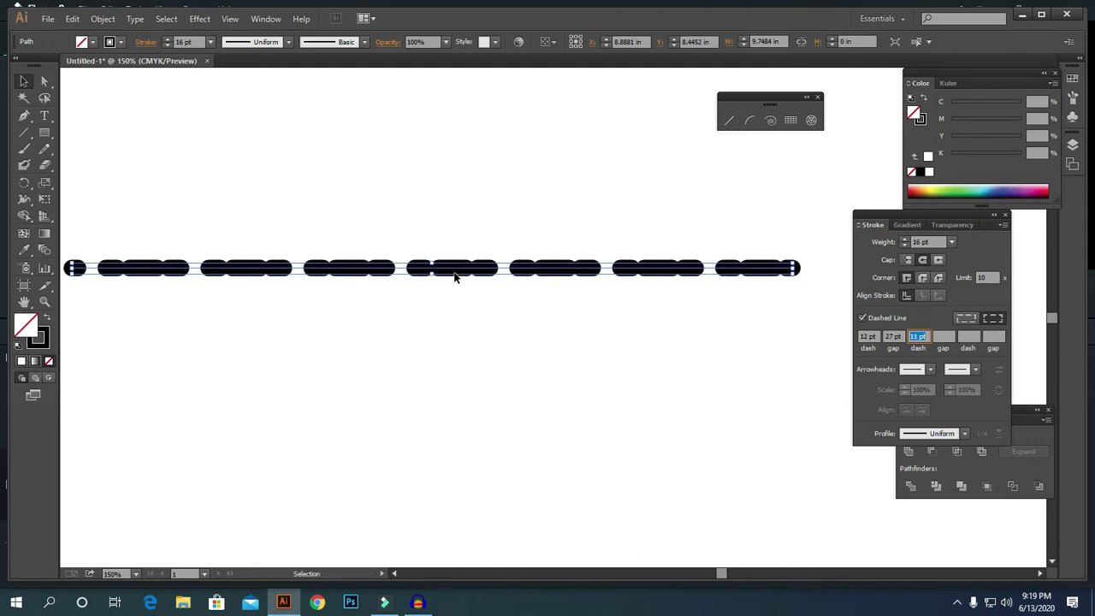
key("Up")
key("Up")
key("Up")
key("Up")
key("Up")
key("Up")
key("Up")
key("Up")
key("Up")
key("Up")
key("Up")
key("Down")
key("Down")
key("Down")
key("Down")
key("Down")
key("Down")
key("Down")
key("Down")
key("Down")
key("Down")
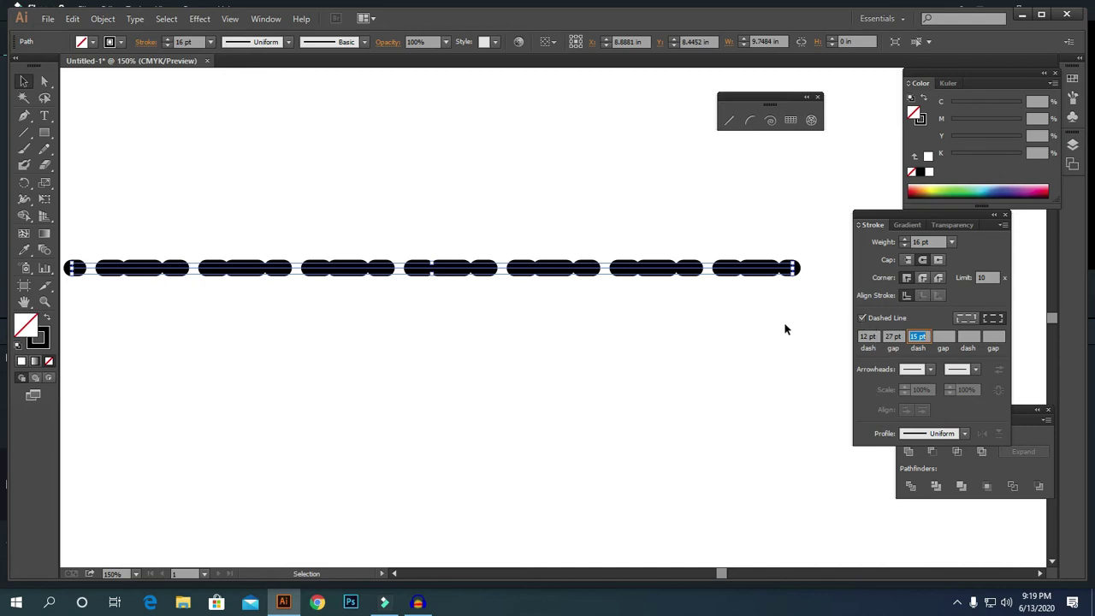
left_click(24, 133)
left_click_drag(161, 214, 695, 214)
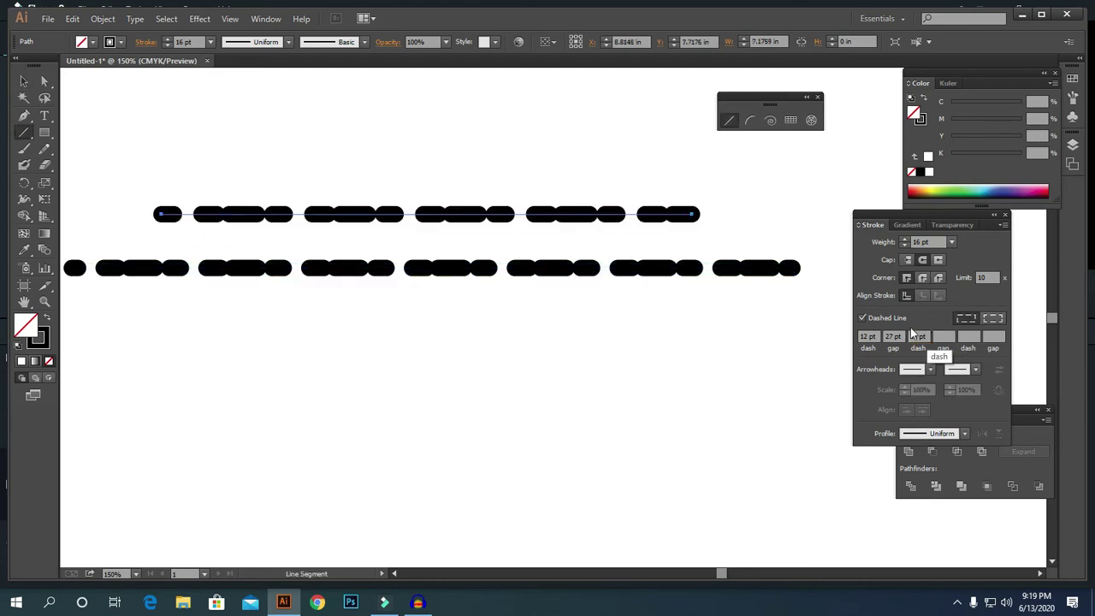
- Turn off dashes on the top line and apply Width Profile 1 so it tapers to points
left_click(861, 318)
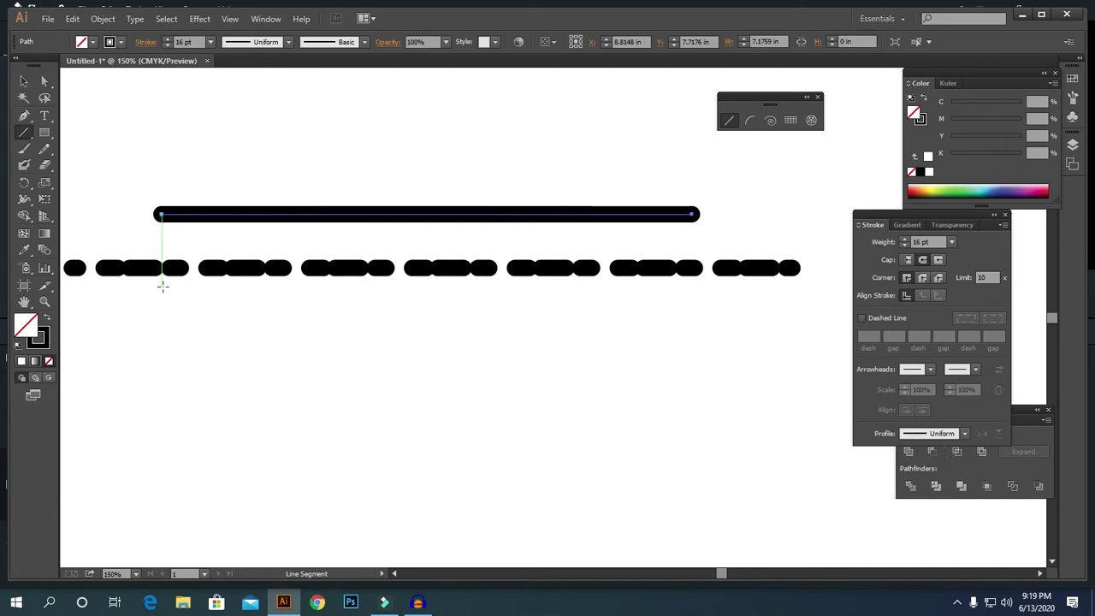
left_click(963, 435)
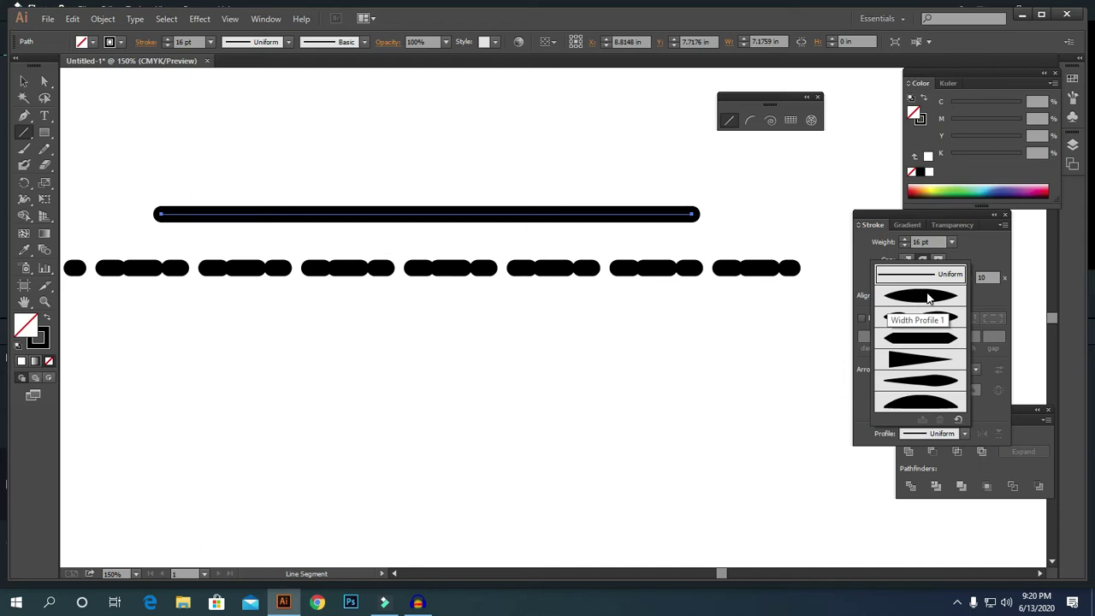
left_click(928, 297)
left_click(24, 80)
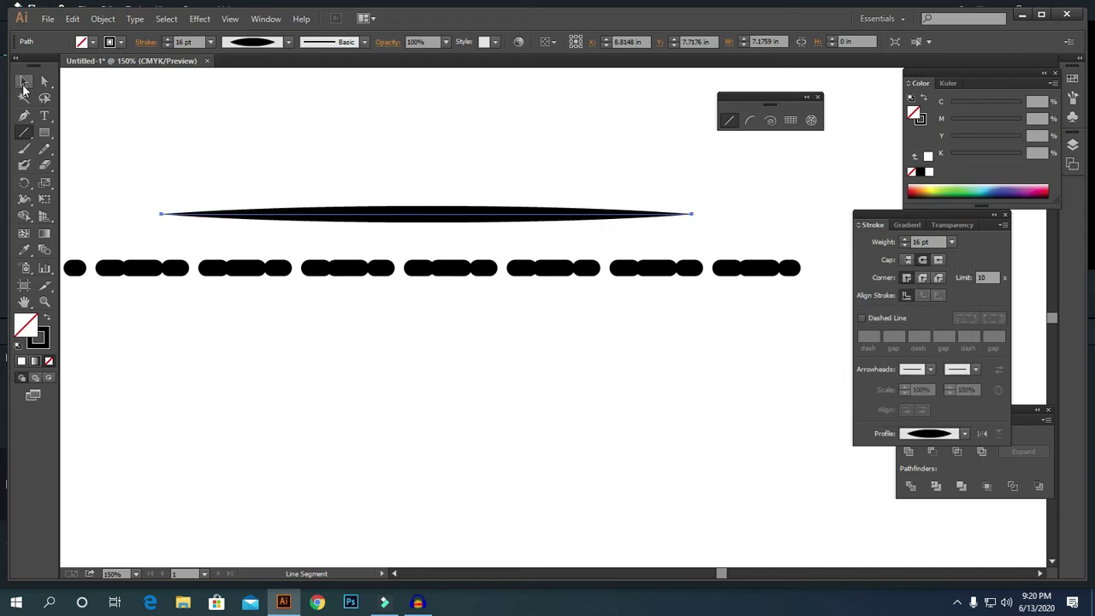
left_click(363, 298)
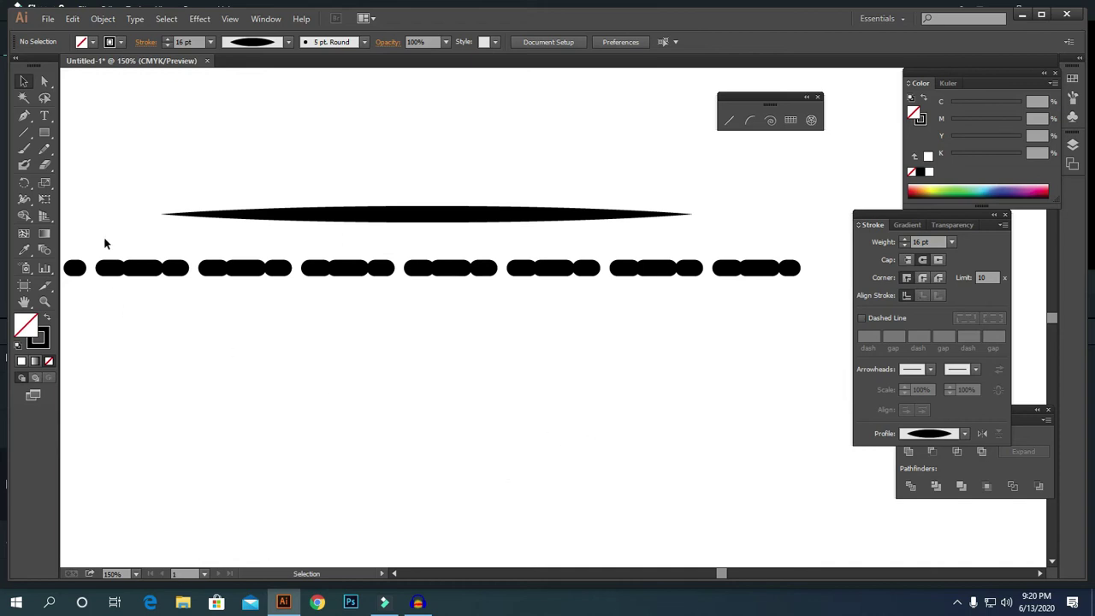
- Draw a 20 pt line below the dashed one with an uneven tapered width profile, then select all three lines
left_click(26, 134)
left_click_drag(262, 389, 588, 388)
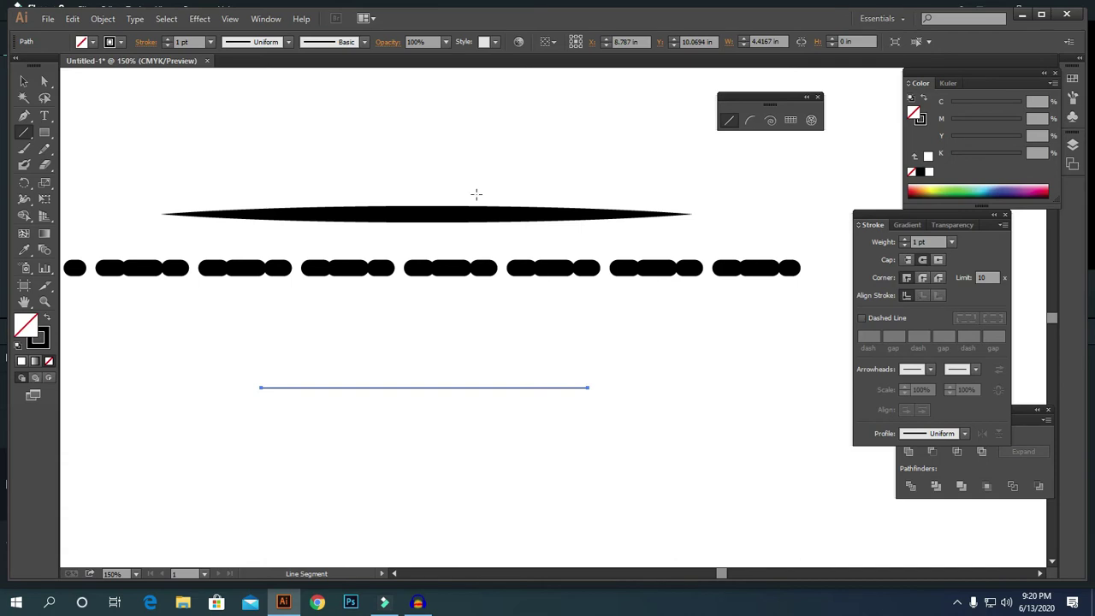
left_click(208, 41)
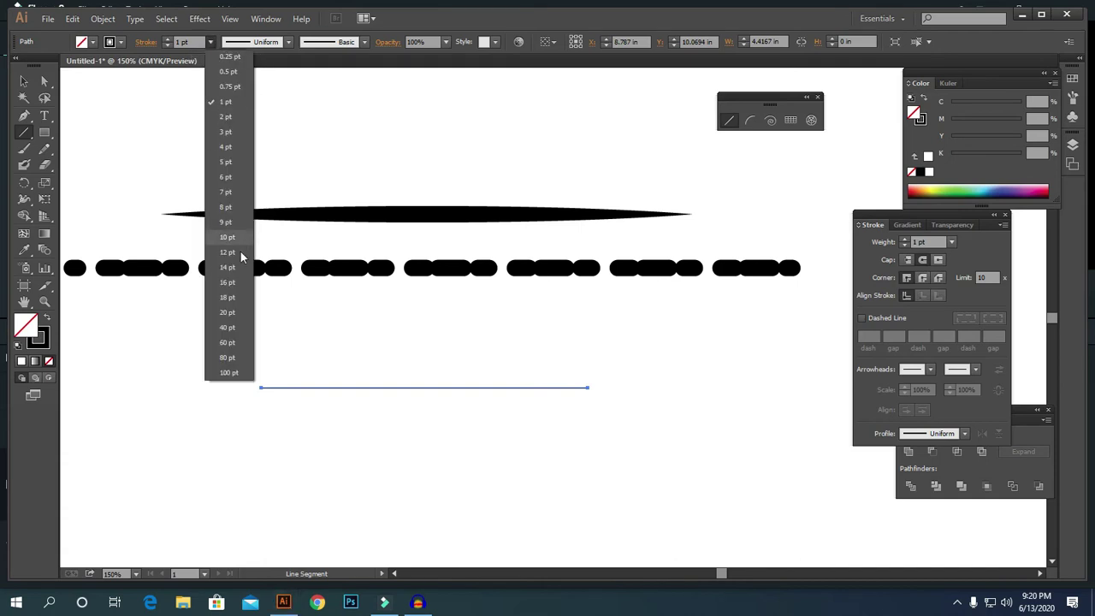
left_click(228, 312)
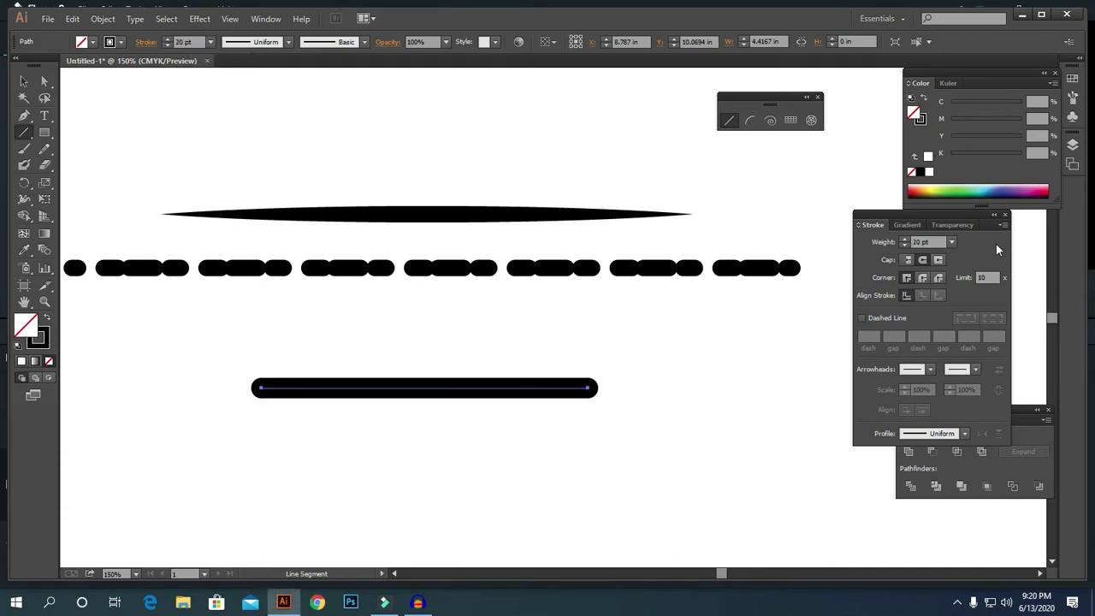
left_click(963, 431)
left_click(912, 381)
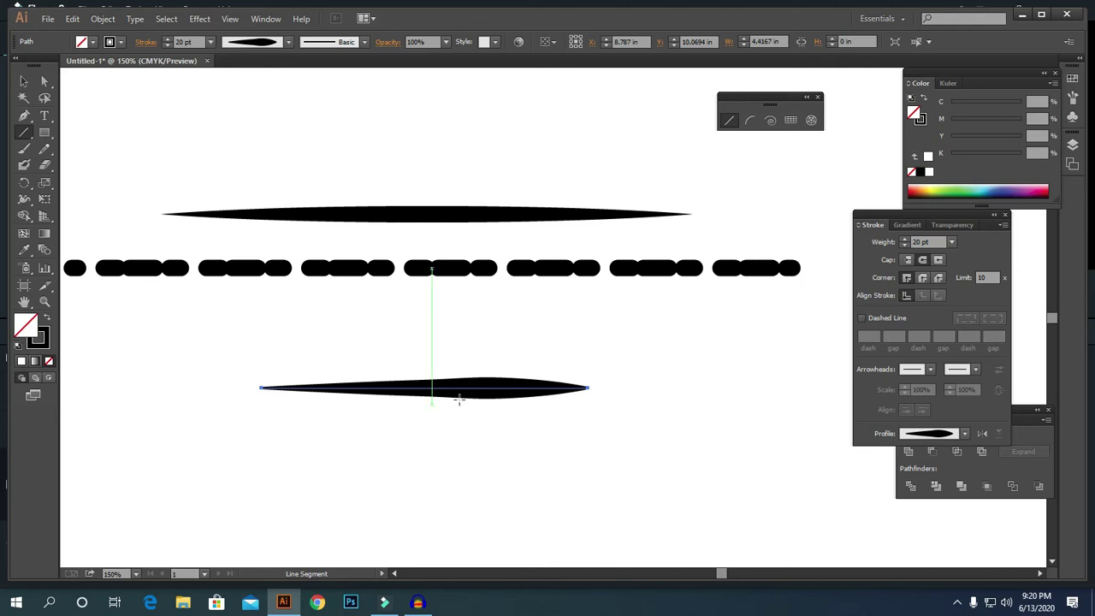
left_click(24, 81)
left_click_drag(110, 117, 755, 514)
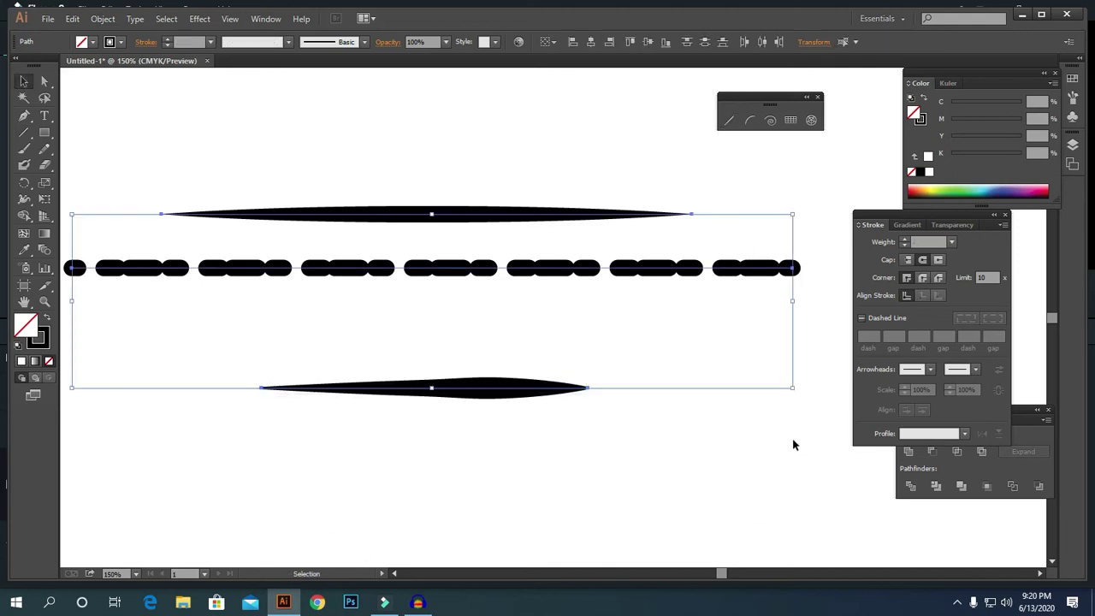
- Scale the three lines down into the top-left and draw a first arc below them
left_click_drag(453, 268, 251, 129)
left_click(387, 504)
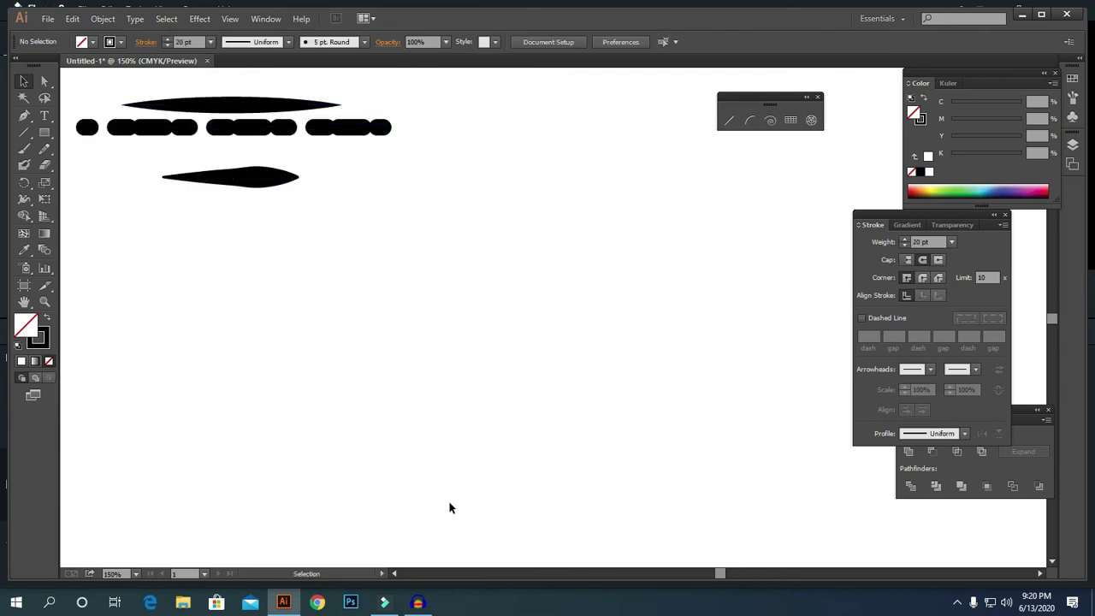
left_click(749, 120)
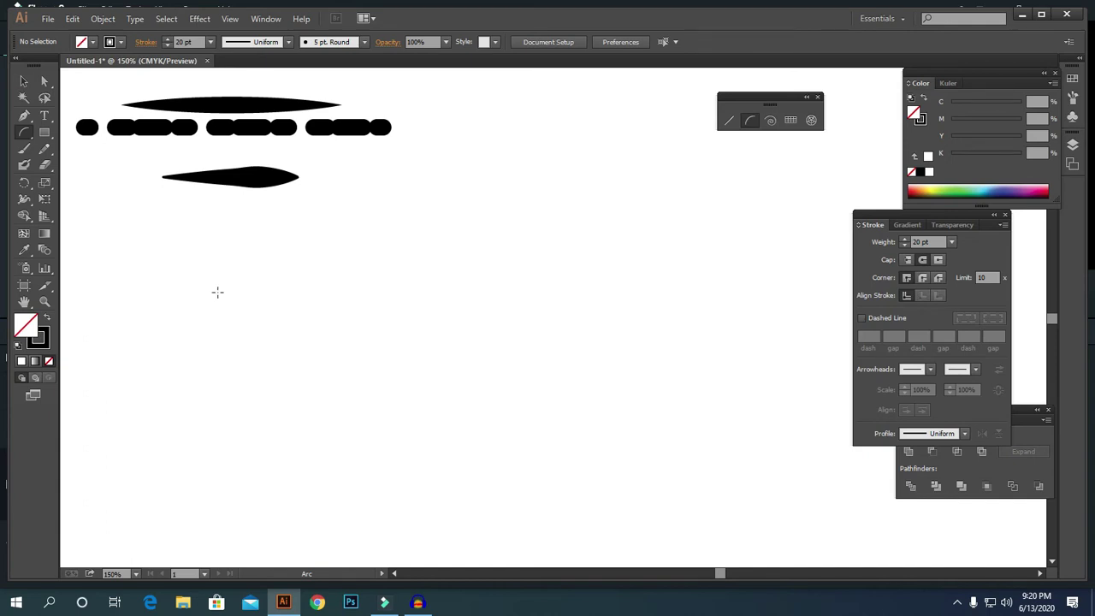
left_click_drag(311, 272, 428, 381)
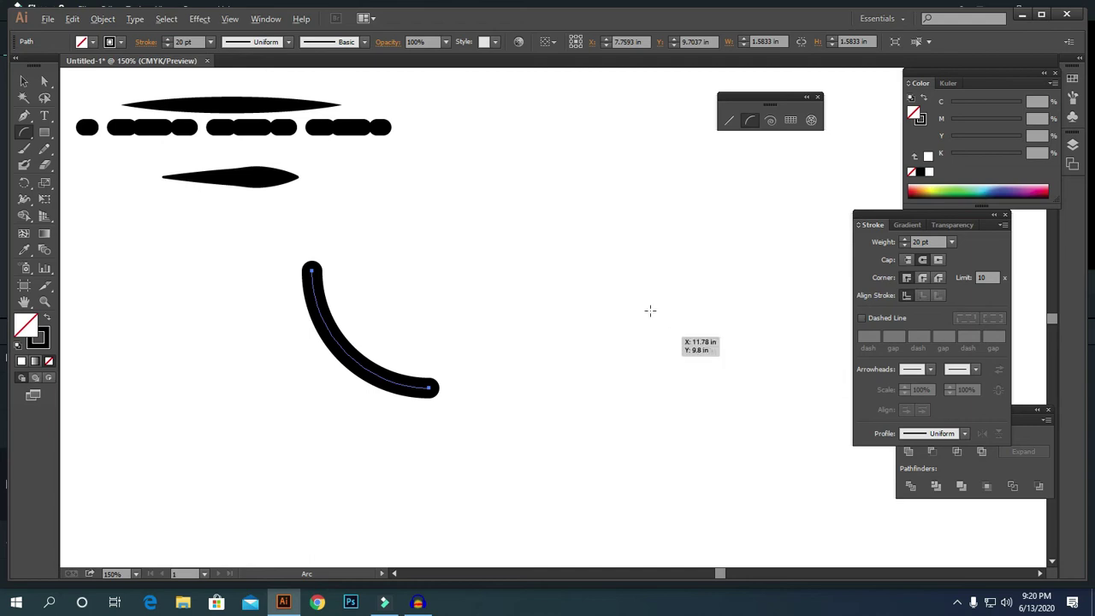
- Draw a second arc with a 16 pt stroke and reposition both arcs
mouse_move(564, 231)
left_mouse_down()
mouse_move(504, 312)
mouse_move(484, 313)
left_mouse_up()
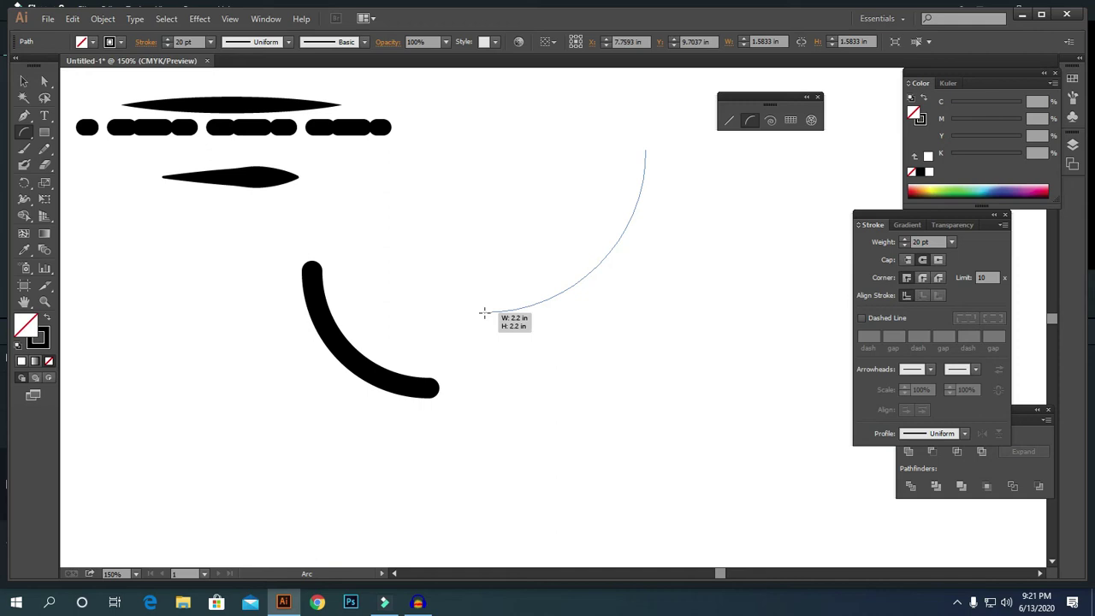
mouse_move(484, 313)
left_mouse_down()
mouse_move(643, 302)
mouse_move(497, 297)
left_mouse_up()
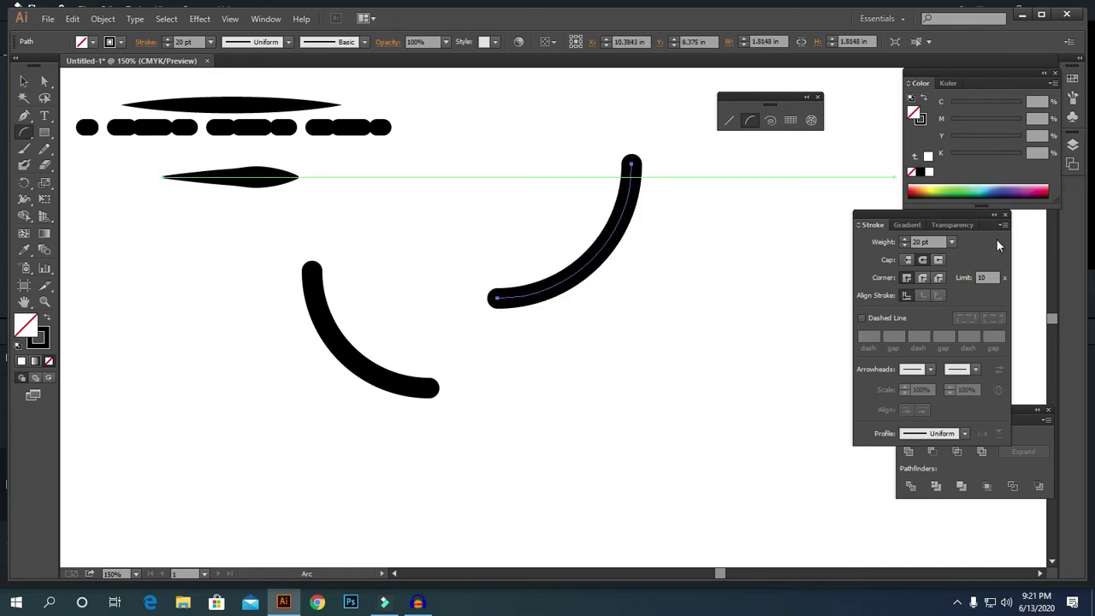
left_click(208, 43)
left_click(229, 283)
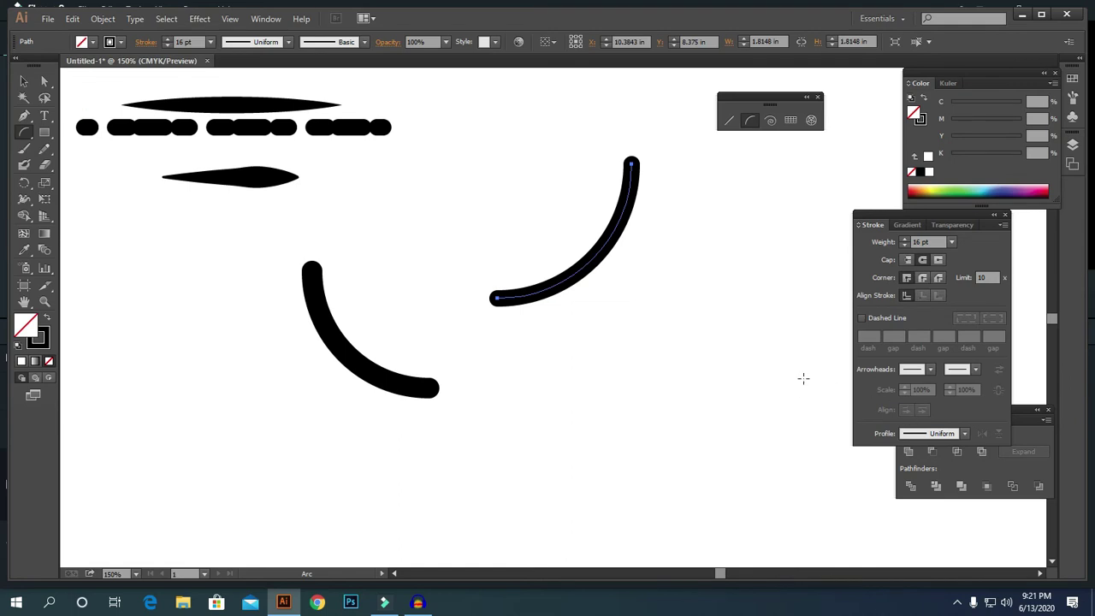
key("v")
left_click_drag(445, 366, 167, 275)
left_click_drag(368, 376, 194, 260)
- Pinch the arc's lower end to a point with the Width tool
left_click_drag(496, 297, 552, 357)
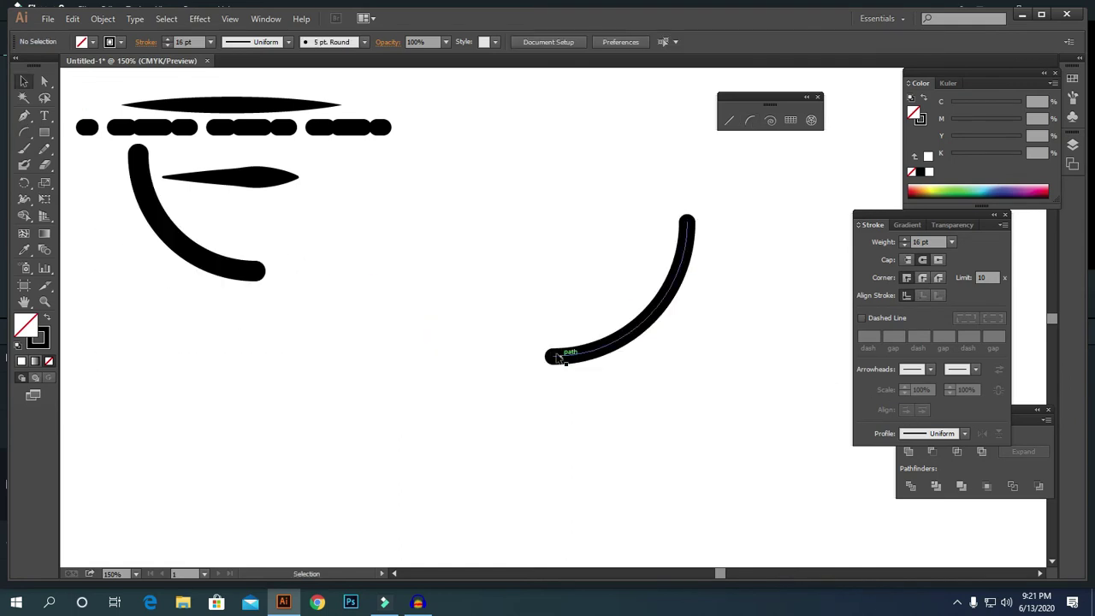
left_click(628, 344)
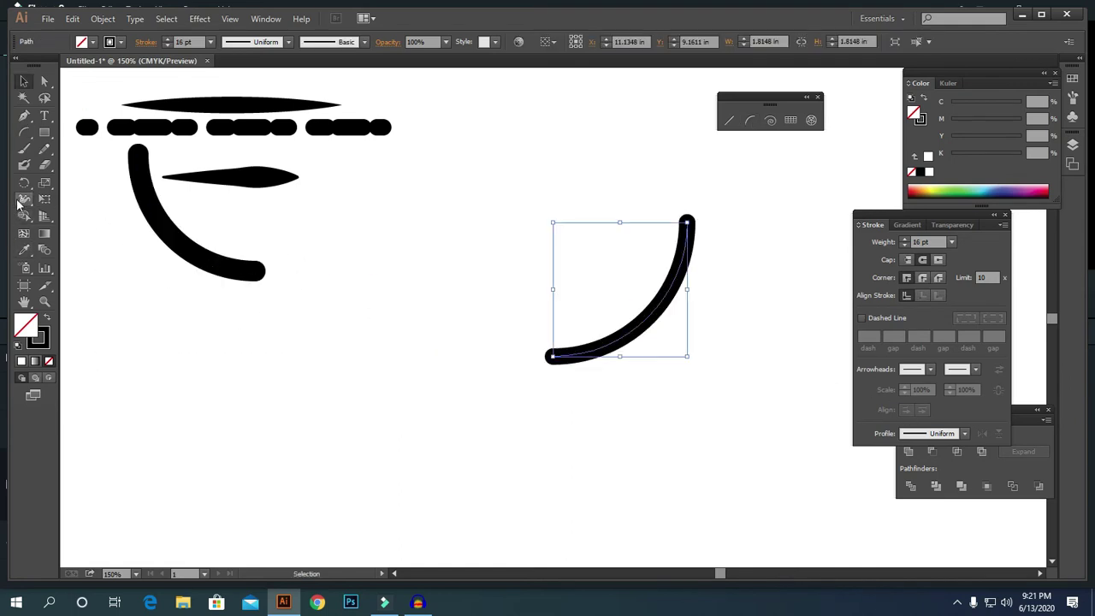
left_click(26, 200)
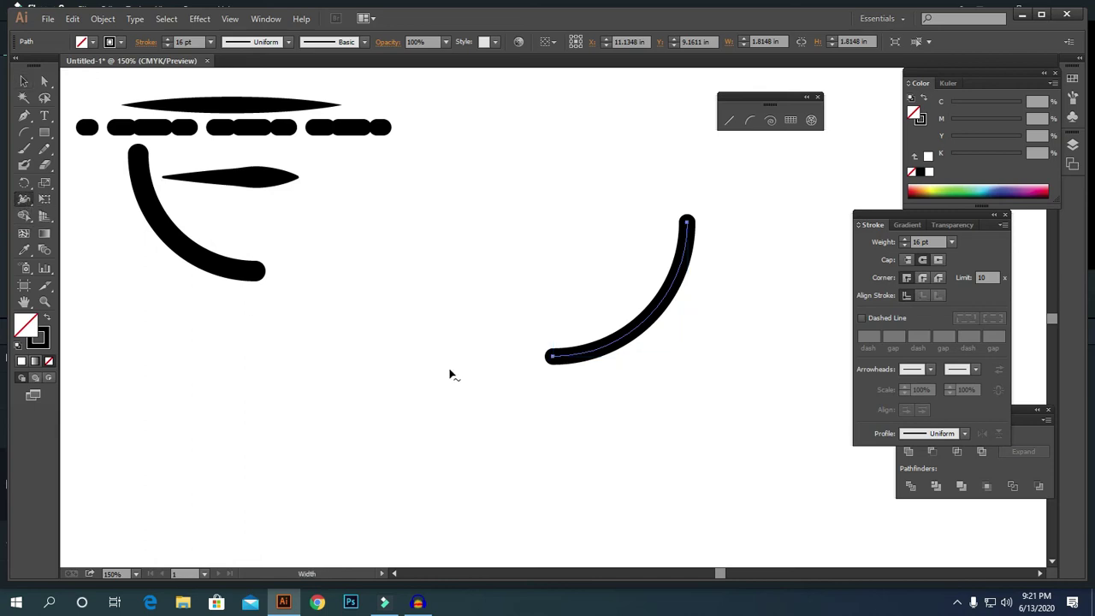
left_click_drag(552, 356, 556, 361)
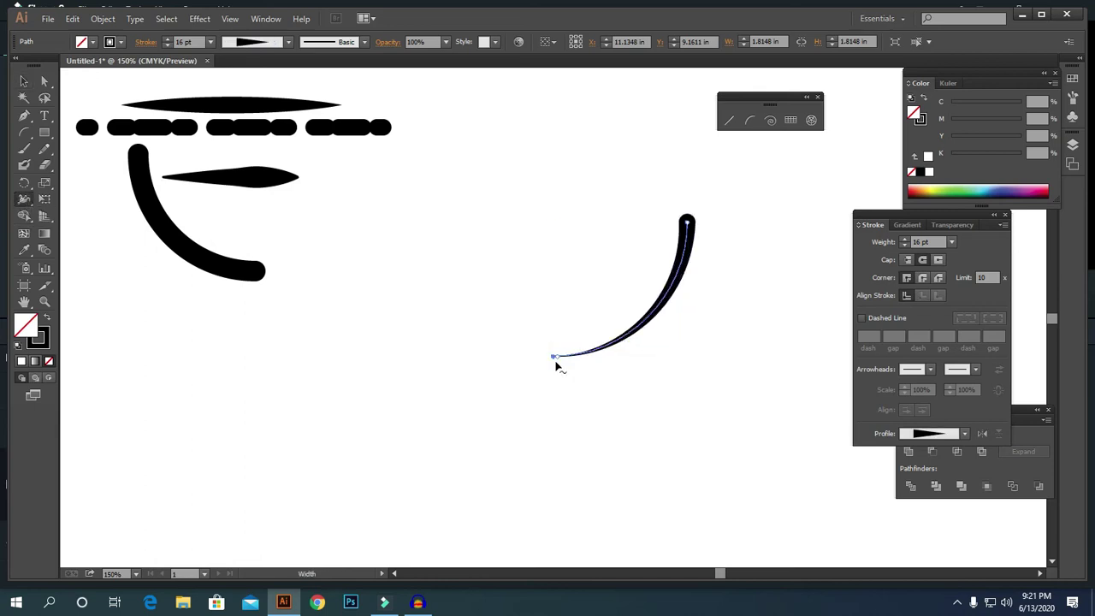
left_click(25, 82)
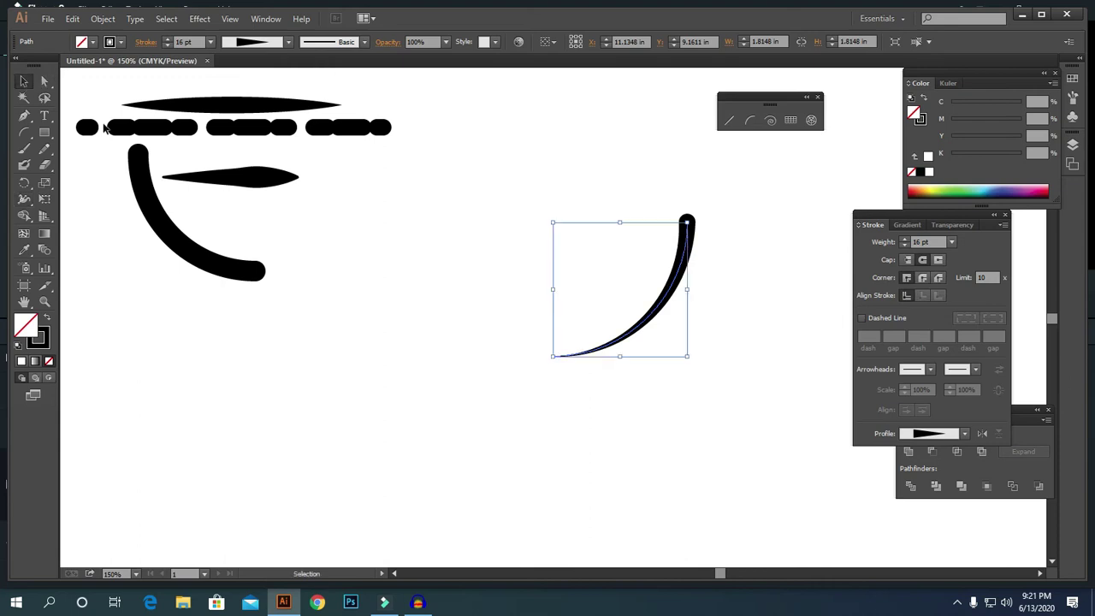
- Make the tapered arc's stroke dashed with 20 pt rounded dashes
left_click(861, 319)
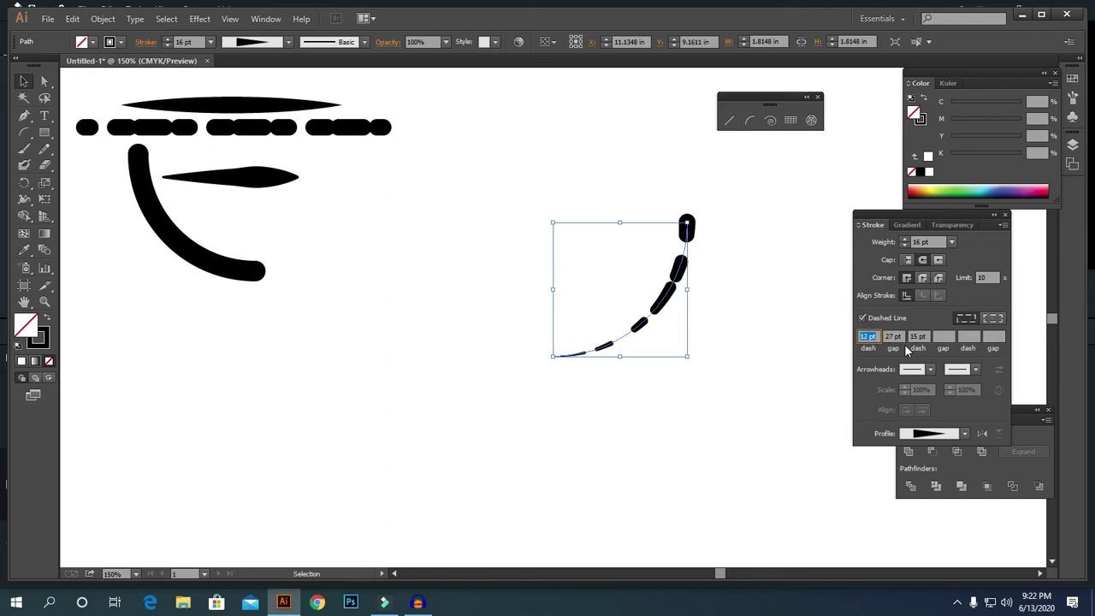
left_click(890, 336)
left_click(501, 271)
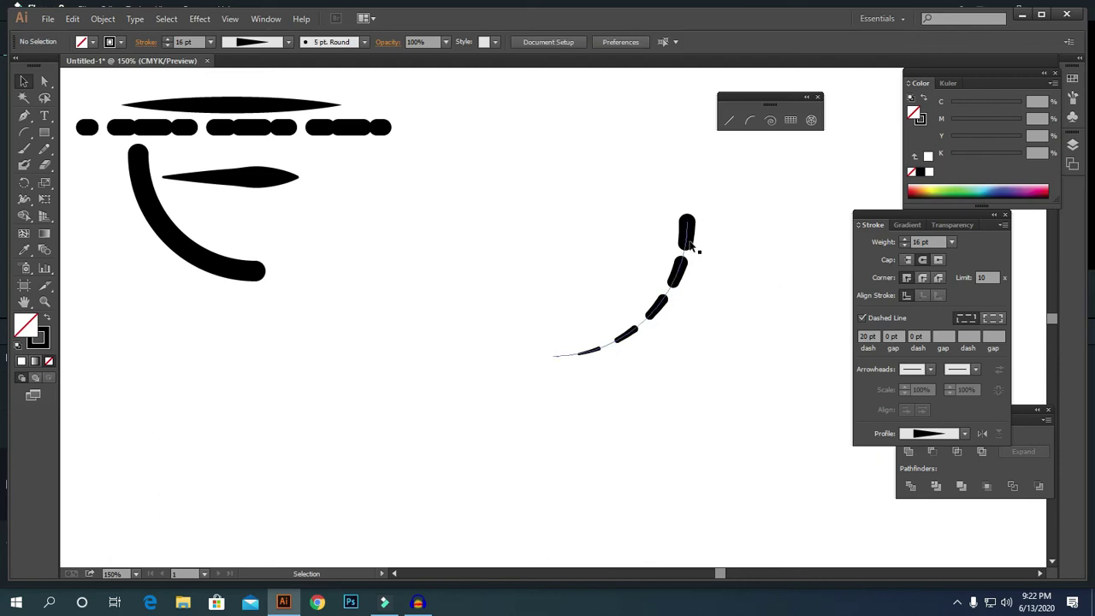
left_click(656, 306)
key("r")
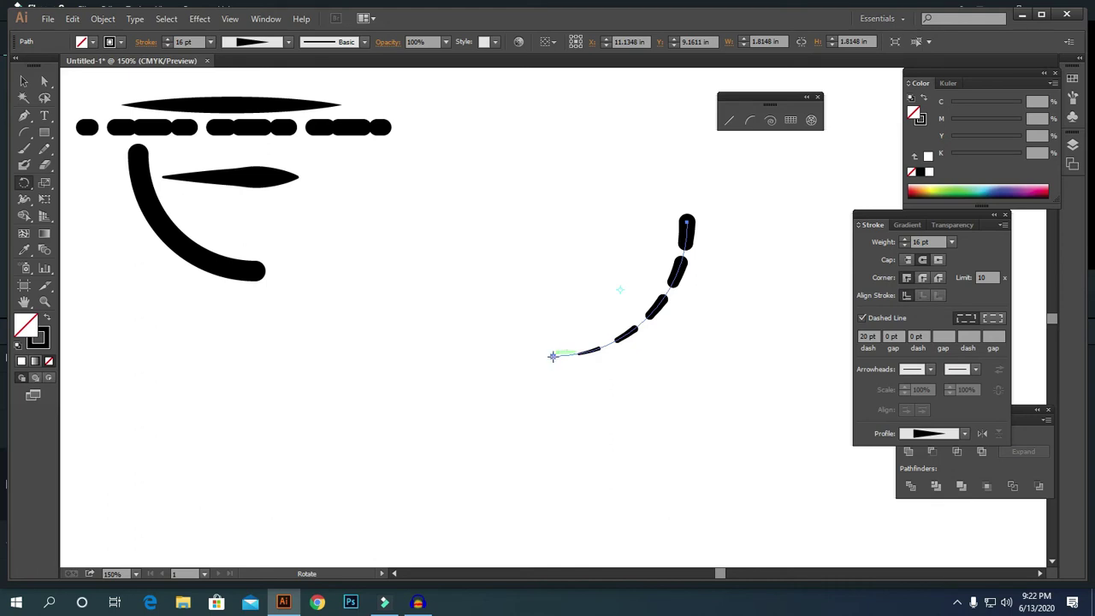
- Rotate copies of the dashed arc around its thin end, repeating with Ctrl+D to close the circle
left_click(552, 356)
left_click_drag(690, 229, 723, 275)
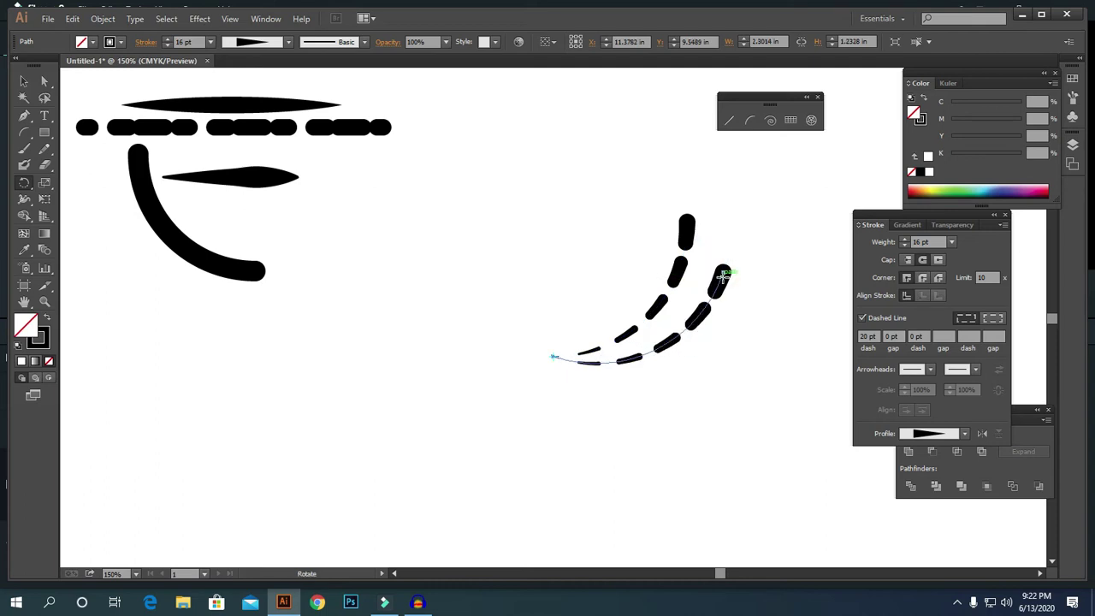
key("ctrl+d")
key("ctrl+d")
key("ctrl+d")
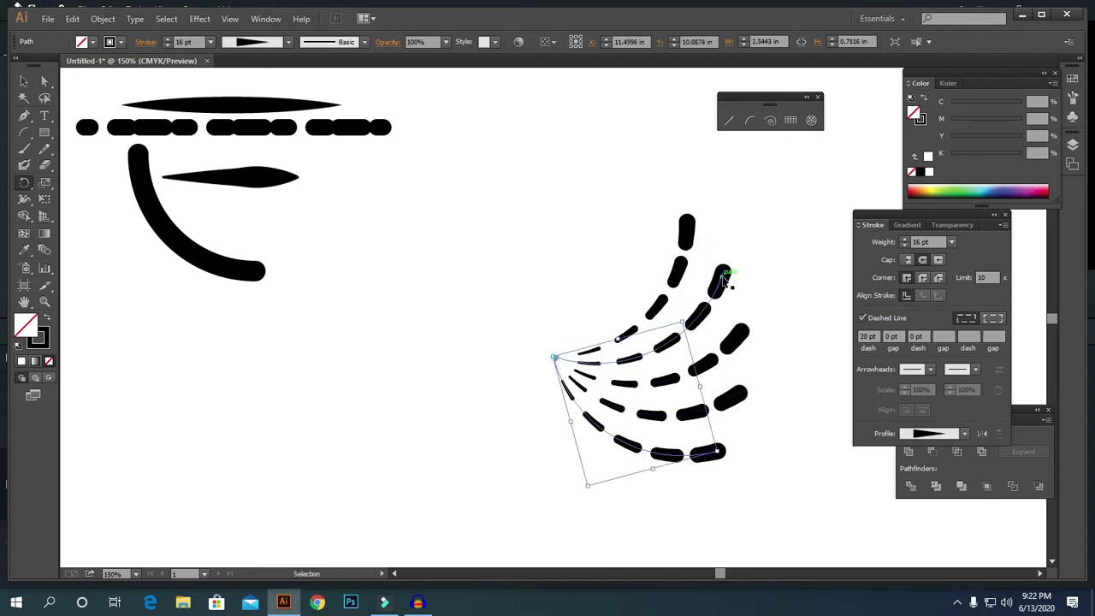
key("ctrl+d")
key("ctrl+d")
key("ctrl+d")
key("ctrl+d")
key("ctrl+d")
key("ctrl+d")
key("ctrl+d")
key("ctrl+d")
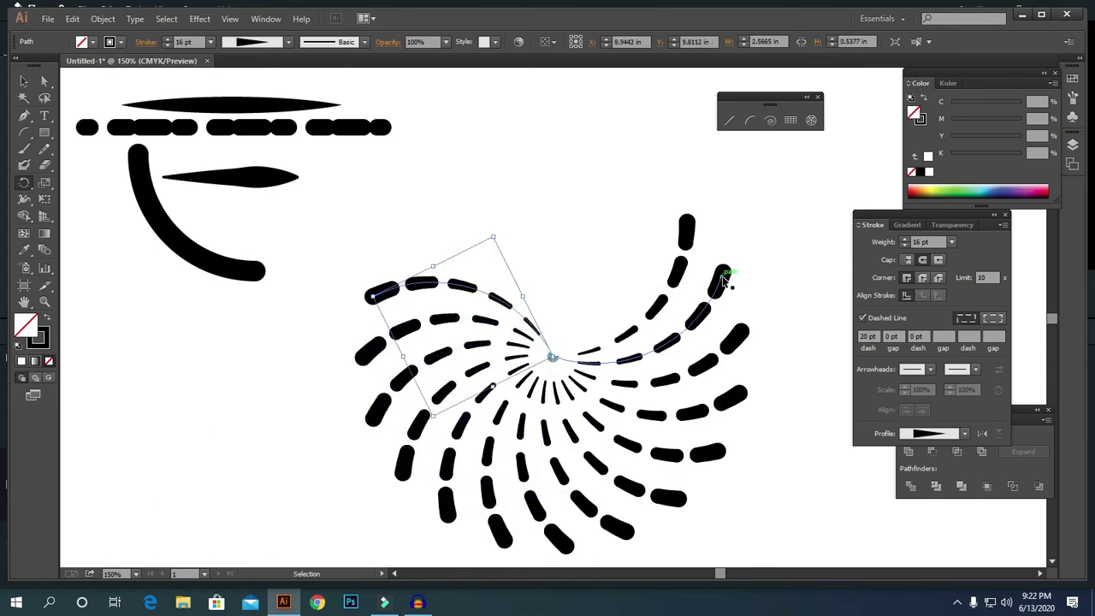
key("ctrl+d")
key("ctrl+d")
key("ctrl+d")
key("ctrl+d")
key("ctrl+d")
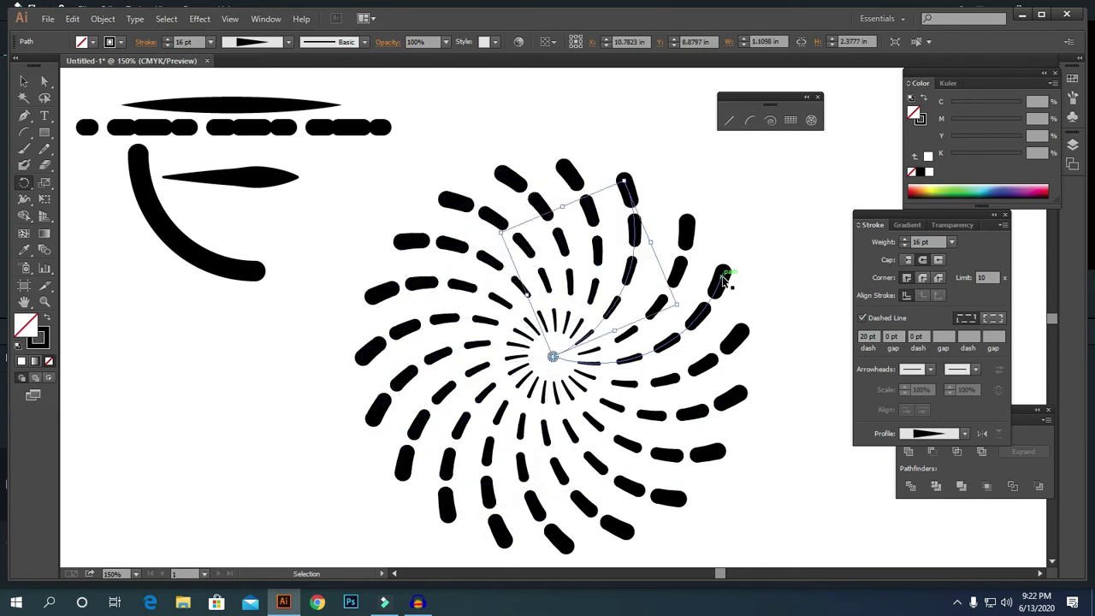
key("v")
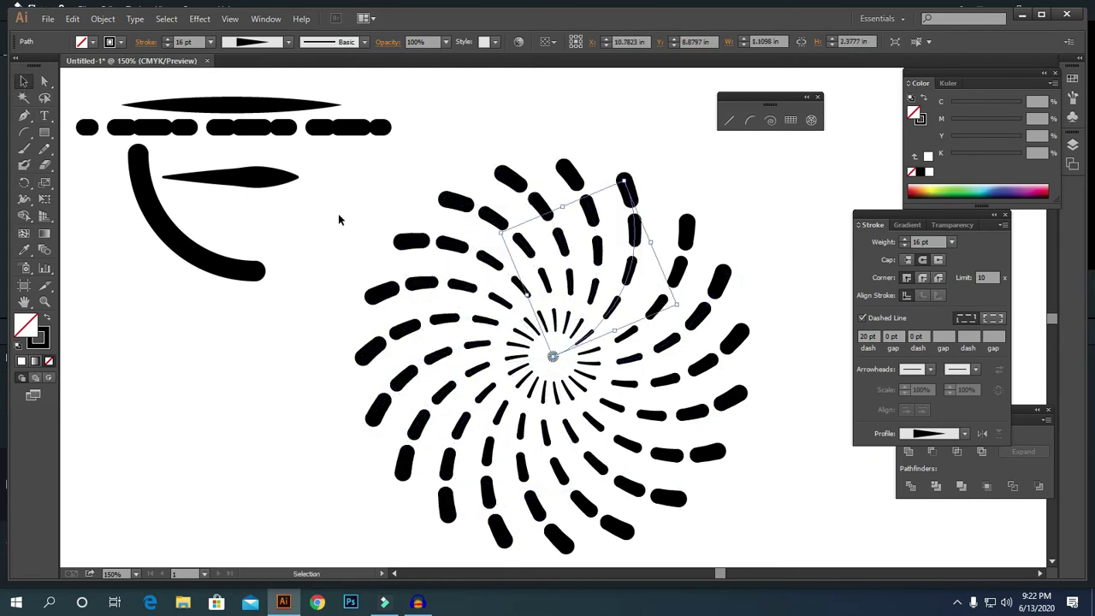
left_click(278, 201)
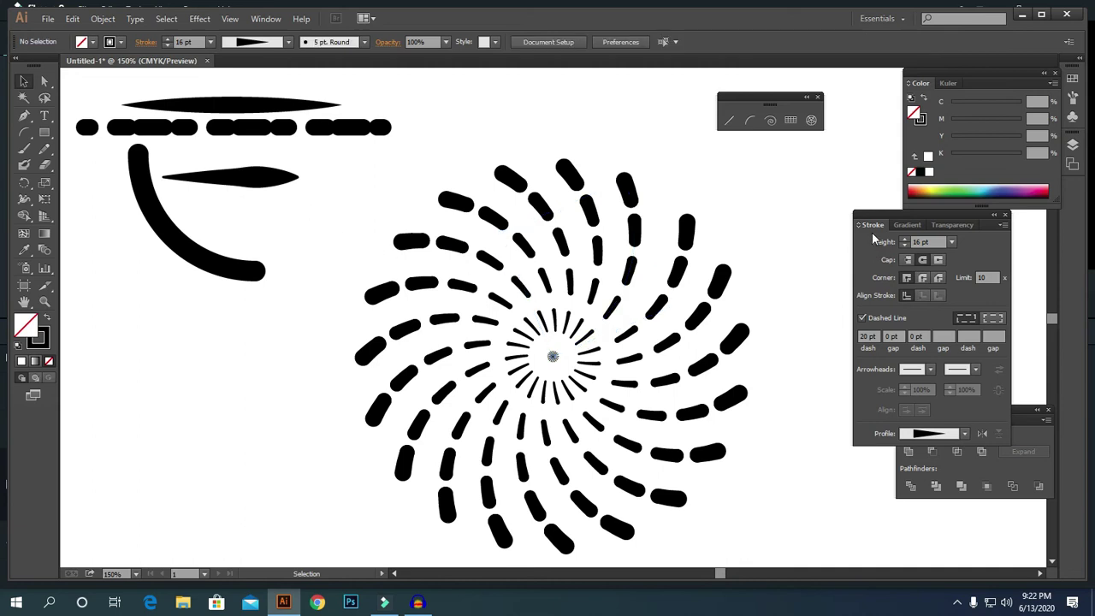
- Shrink the dashed burst and draw a thin 1 pt quarter-circle arc to its upper right
left_click_drag(356, 195, 780, 541)
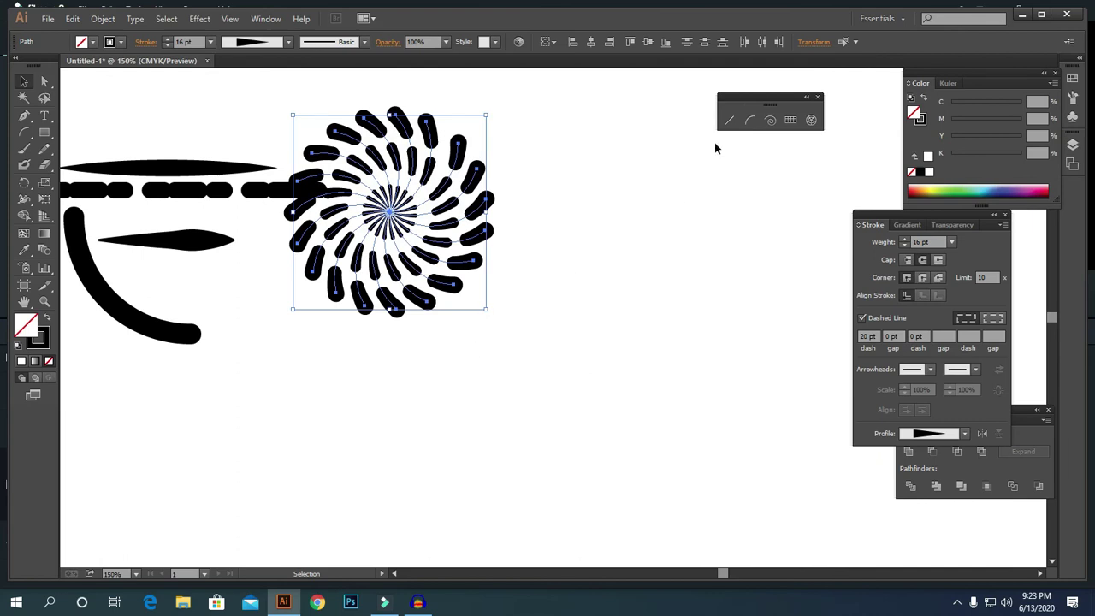
left_click(749, 121)
left_click_drag(608, 165, 662, 248)
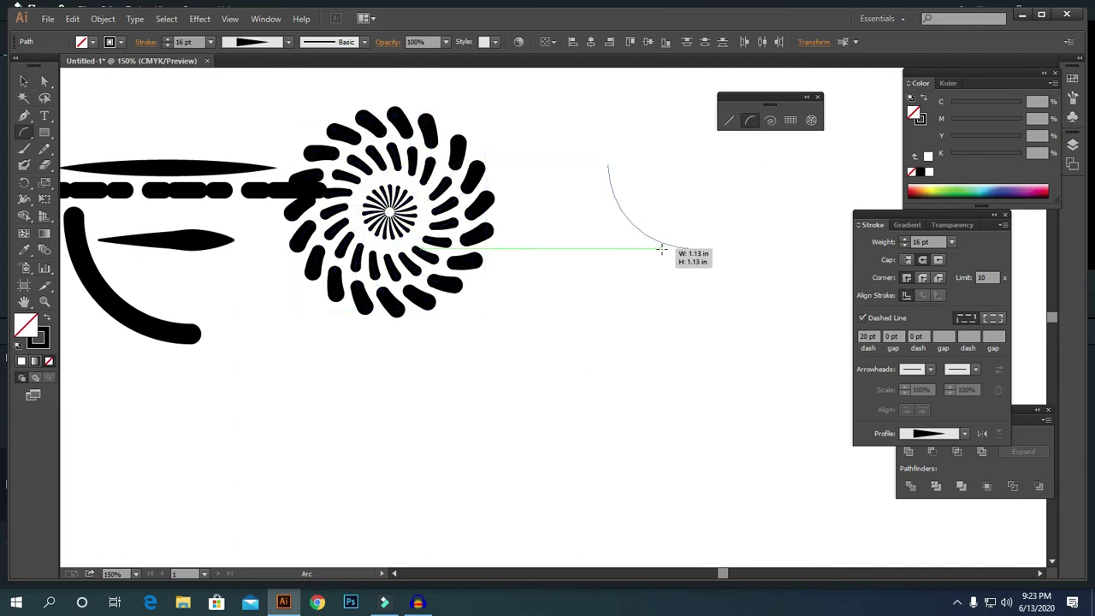
mouse_move(661, 248)
left_mouse_down()
mouse_move(627, 185)
mouse_move(694, 237)
mouse_move(627, 179)
mouse_move(661, 227)
mouse_move(613, 173)
mouse_move(667, 227)
mouse_move(570, 225)
mouse_move(673, 222)
mouse_move(557, 225)
mouse_move(647, 225)
mouse_move(562, 228)
mouse_move(681, 240)
left_mouse_up()
key("alt")
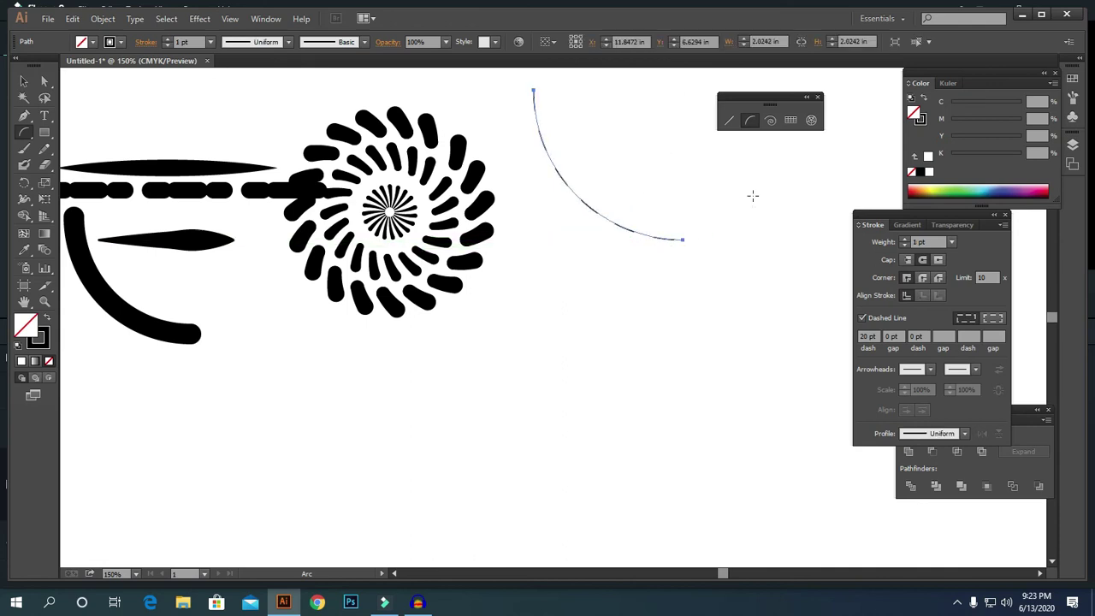
left_click(771, 122)
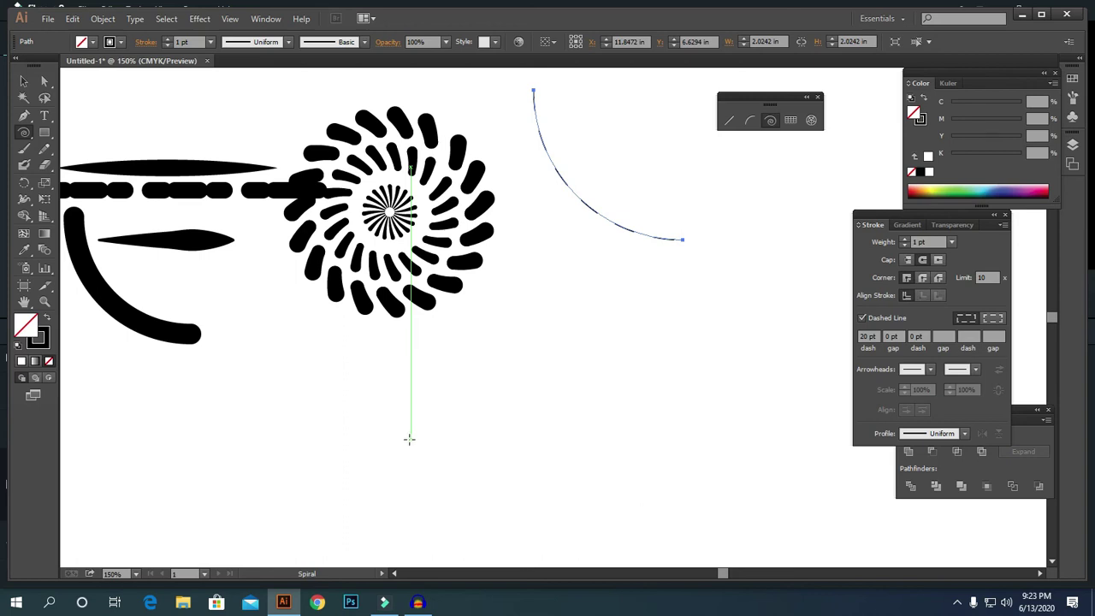
key("ctrl+minus")
key("ctrl+minus")
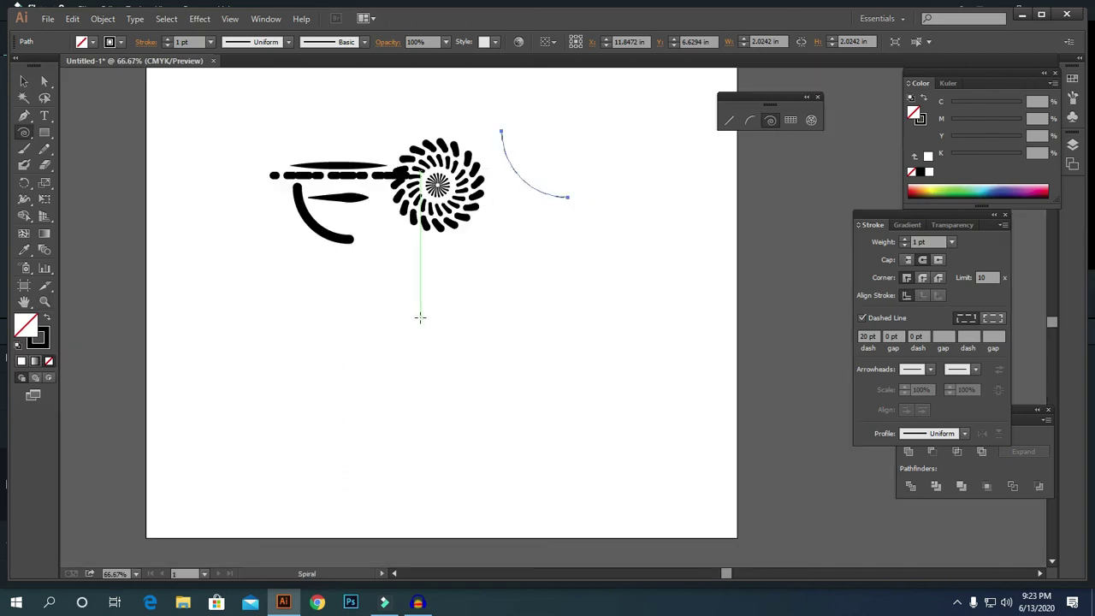
- Draw a spiral below the burst with a solid, non-dashed 14 pt stroke
left_click_drag(341, 313, 389, 374)
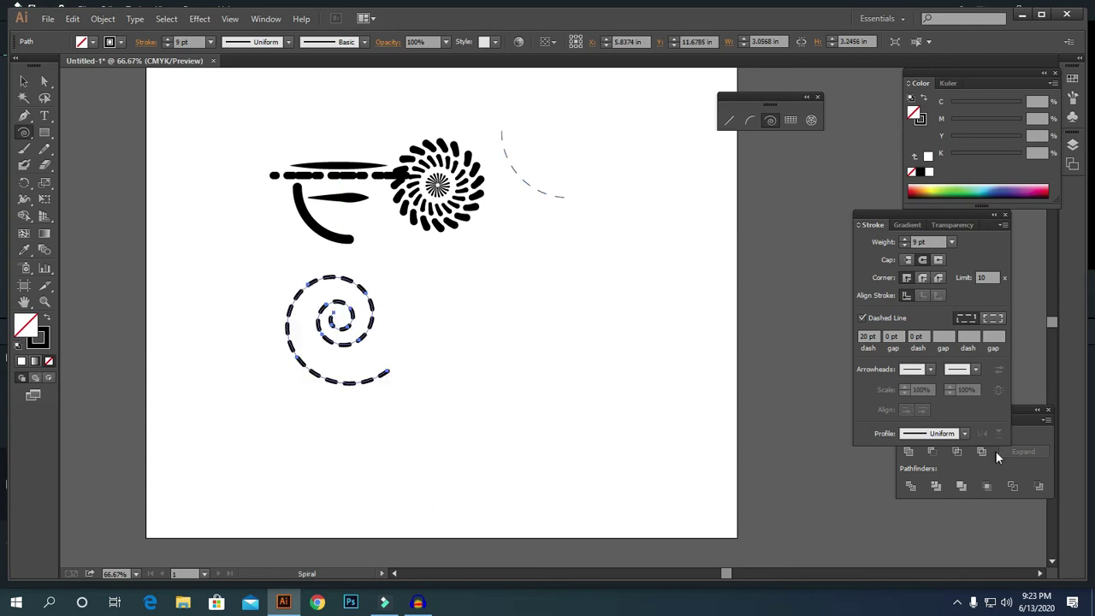
left_click(862, 317)
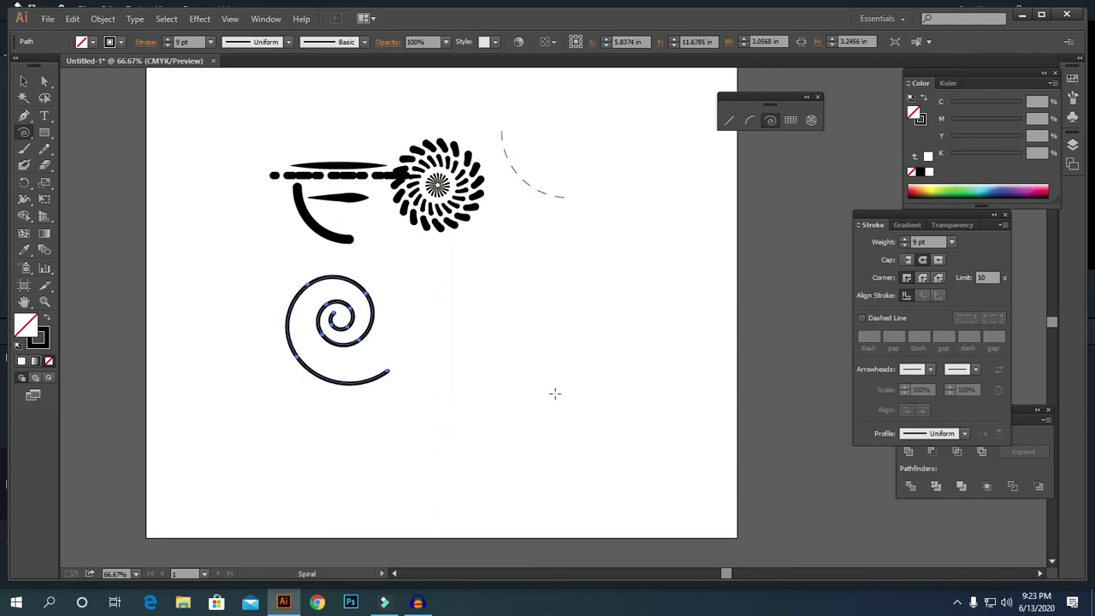
left_click(211, 41)
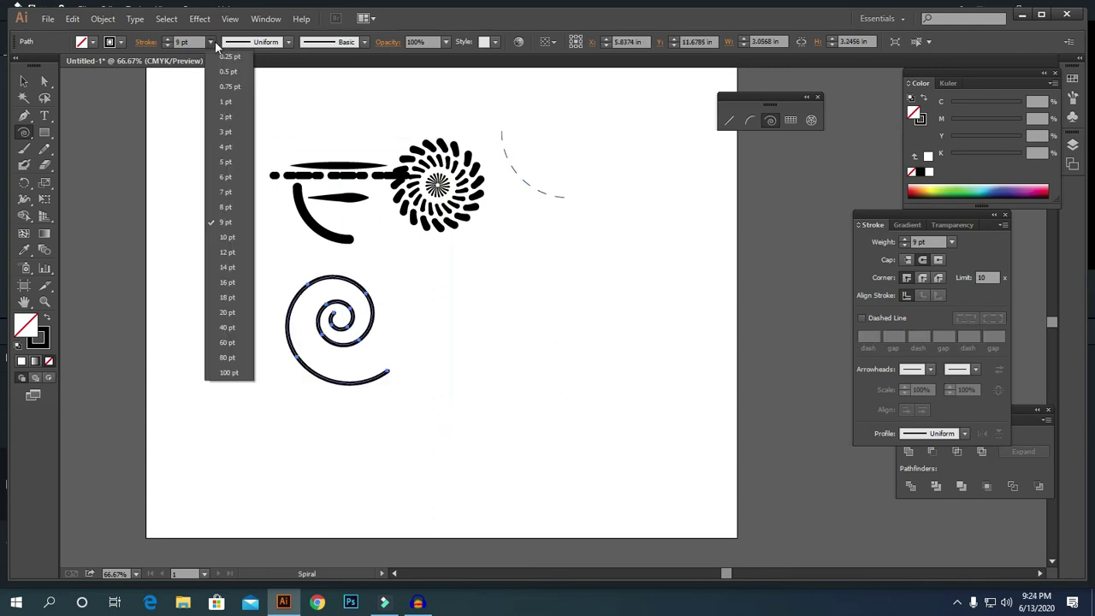
left_click(228, 268)
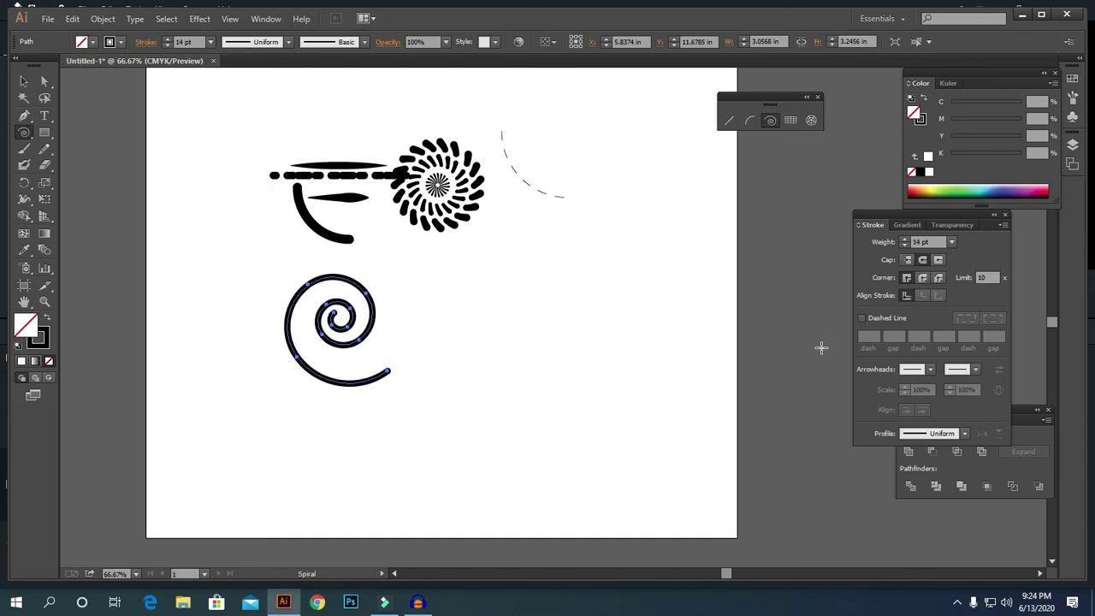
- Apply Width Profile 1 so the spiral's stroke thins at both ends, then deselect it
left_click(964, 433)
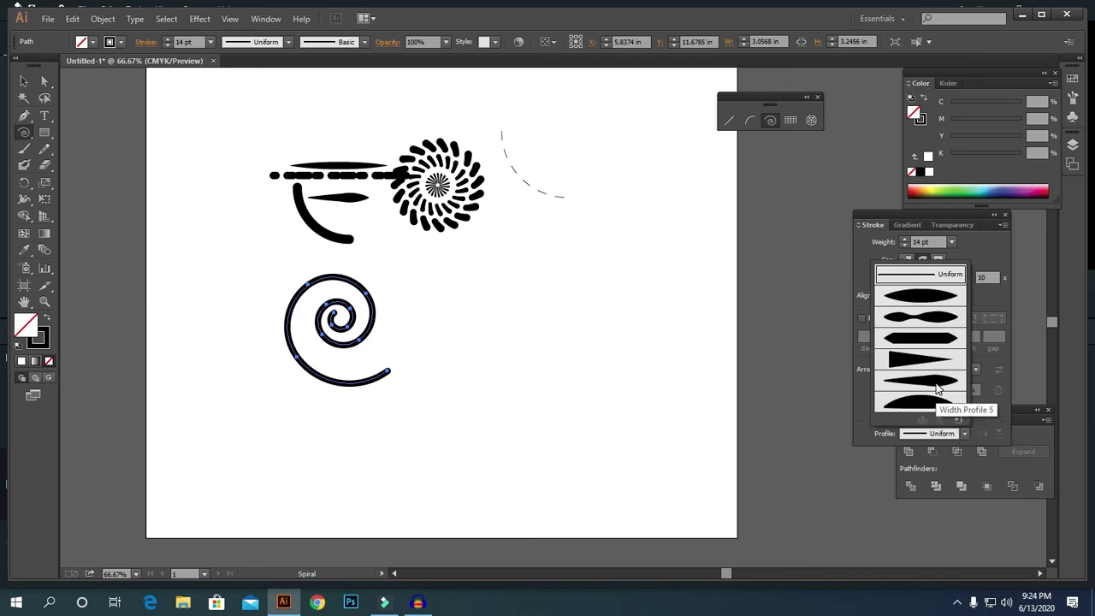
left_click(920, 296)
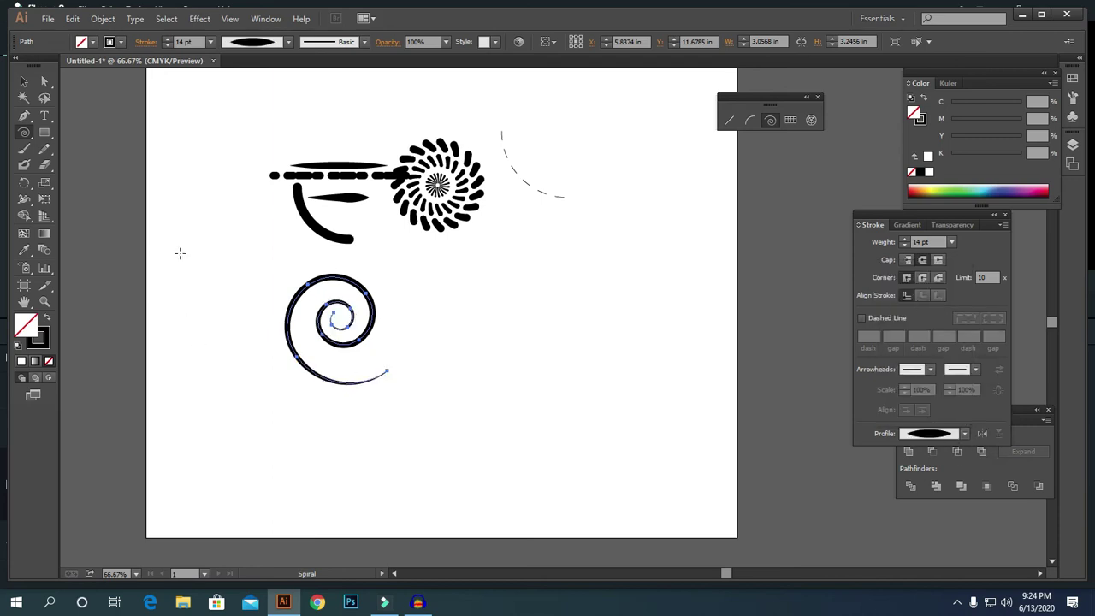
key("v")
left_click(235, 263)
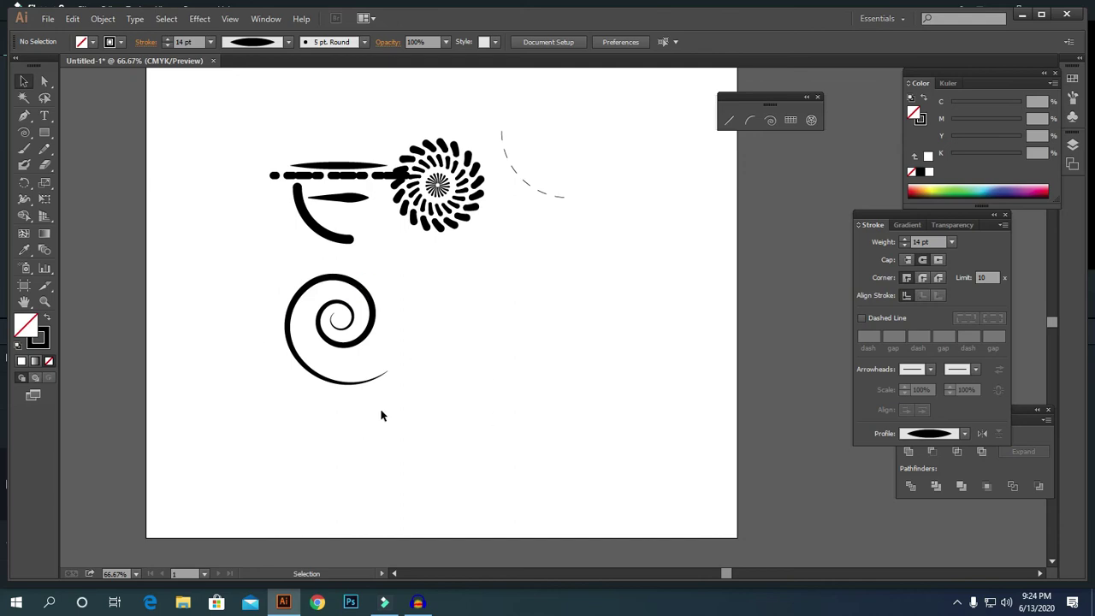
- Shift the spiral down-left and rotate copies 90° around its outer end into four spirals
left_click_drag(352, 342, 319, 367)
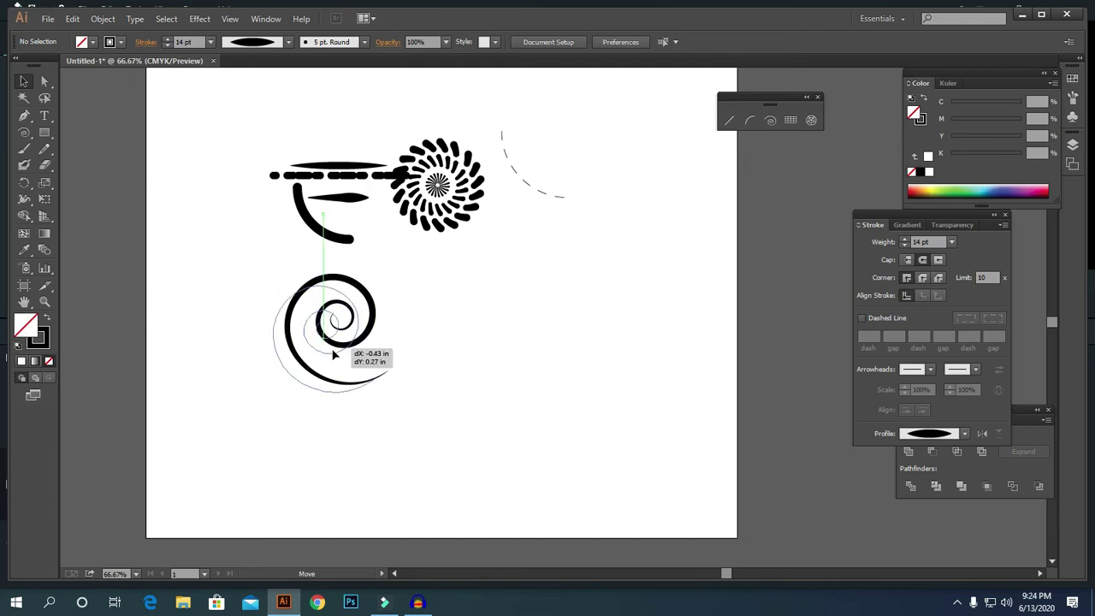
left_click(24, 182)
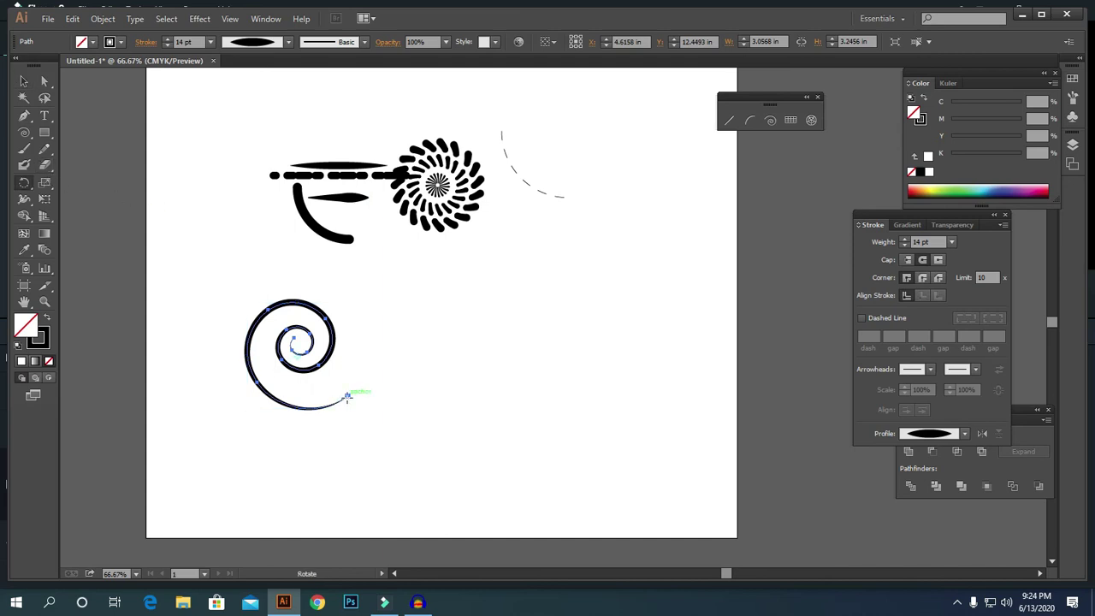
left_click(347, 396)
left_click_drag(248, 353, 279, 517)
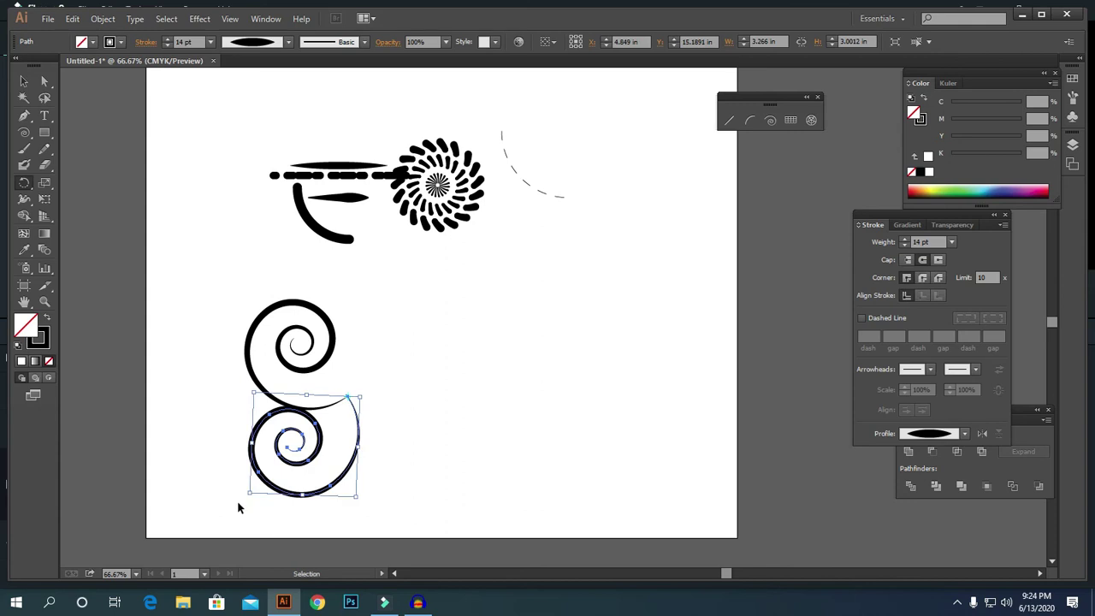
key("ctrl+d")
key("ctrl+d")
- Move the four-spiral ornament to the top right of the artboard
left_click(24, 80)
mouse_move(209, 294)
left_mouse_down()
mouse_move(451, 499)
mouse_move(409, 455)
left_mouse_up()
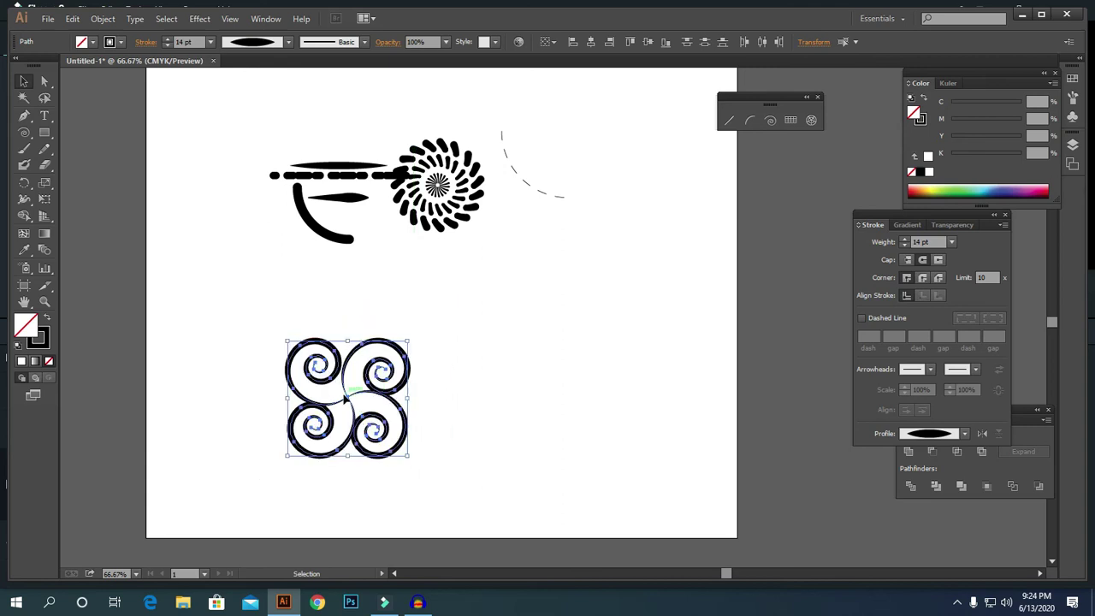
left_click_drag(347, 395, 646, 194)
left_click(755, 158)
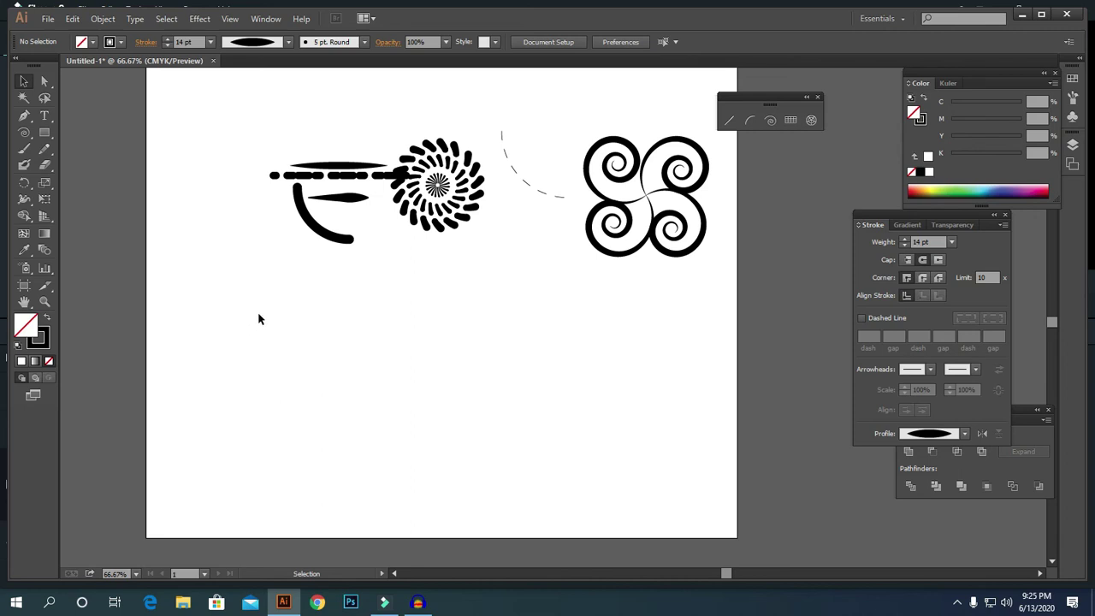
- Draw a first rectangular grid on the lower left of the artboard
left_click_drag(232, 301, 359, 394)
left_click(790, 120)
left_click_drag(207, 306, 426, 429)
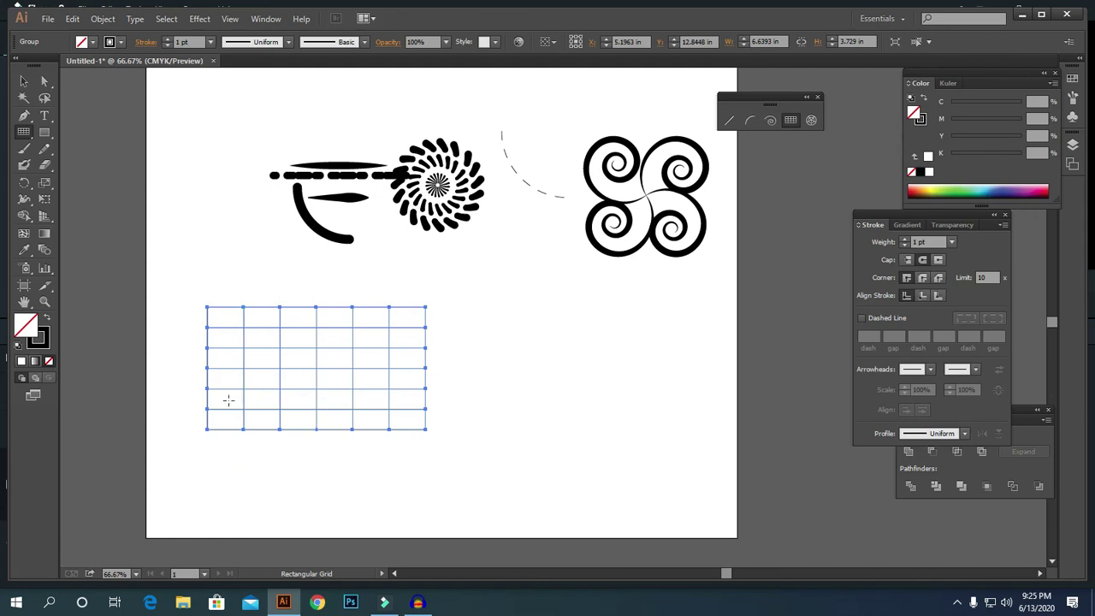
- Draw a wider grid below it, adding extra rows and settling on seven columns
mouse_move(199, 453)
left_mouse_down()
mouse_move(457, 528)
mouse_move(447, 525)
left_mouse_up()
key("Up")
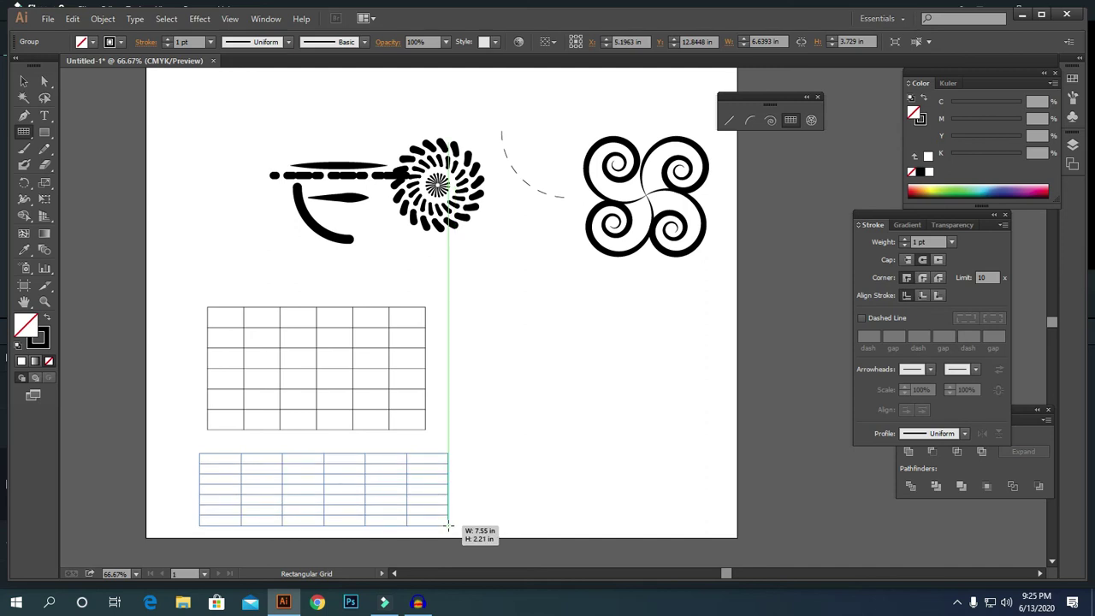
key("Up")
key("Up")
key("Up")
key("Up")
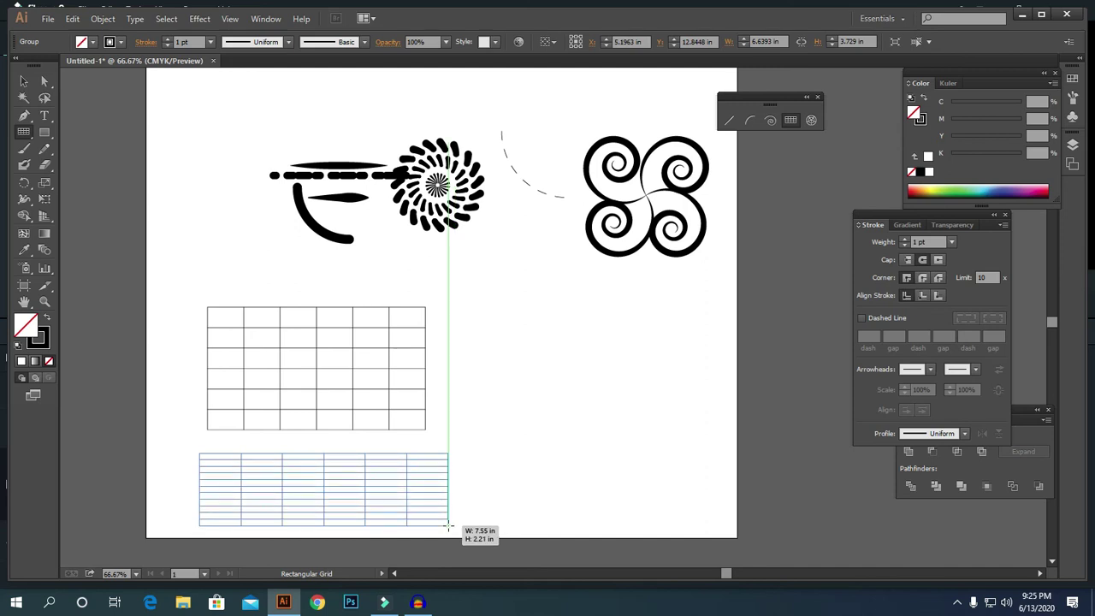
key("Up")
key("Up")
key("Up")
key("Up")
key("Down")
key("Down")
key("Down")
key("Right")
key("Right")
key("Right")
key("Right")
key("Right")
key("Right")
key("Left")
key("Left")
key("Left")
key("Left")
key("Left")
left_click_drag(447, 525, 447, 525)
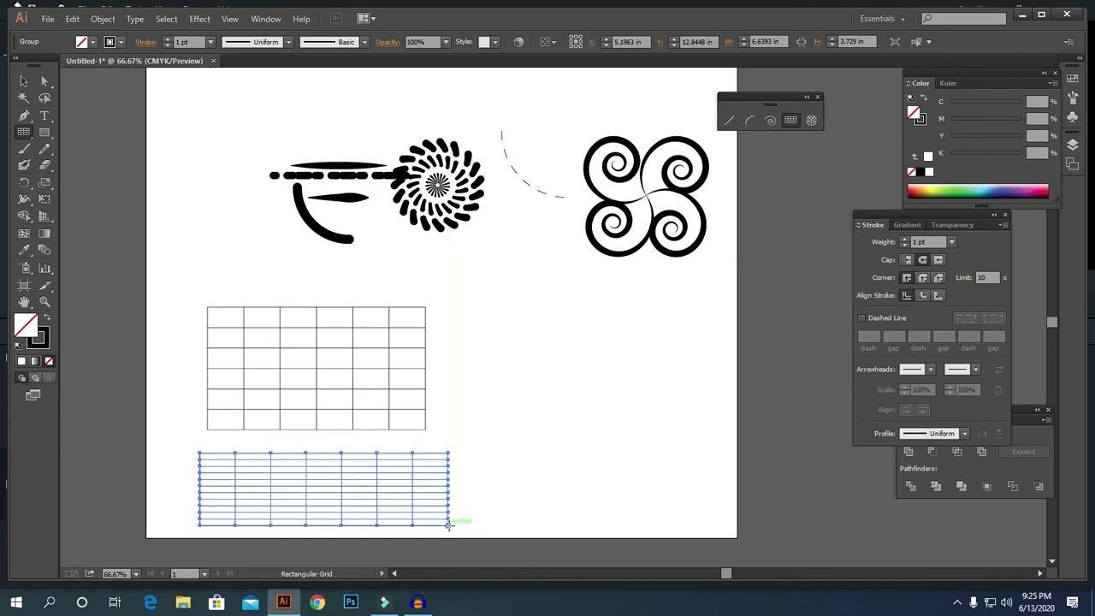
left_click(24, 80)
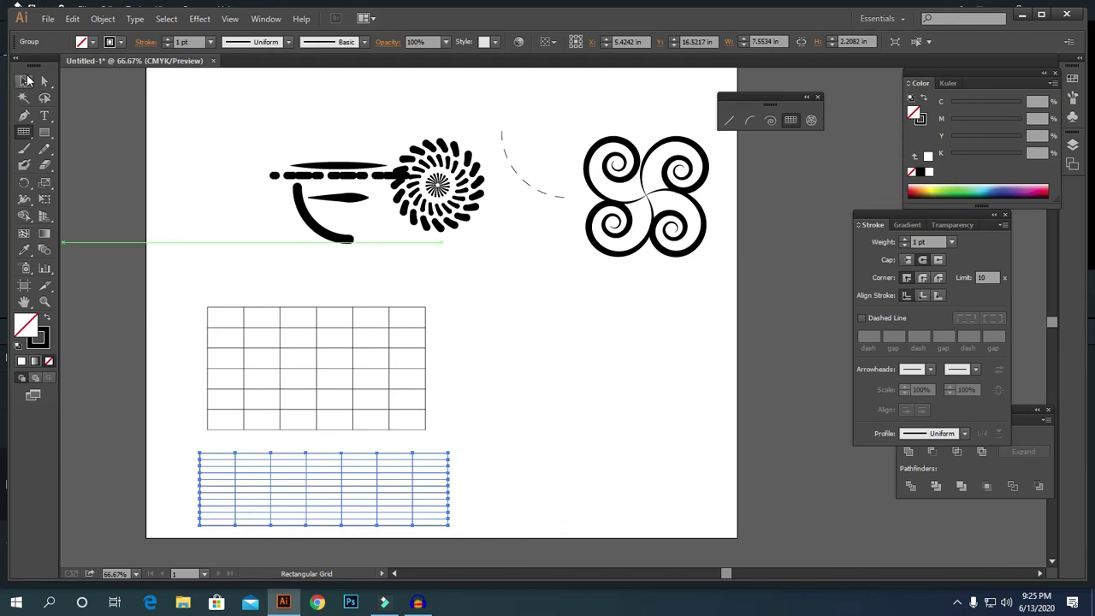
- Give the upper rectangular grid a brown fill and light green divider lines
left_click_drag(175, 248, 314, 397)
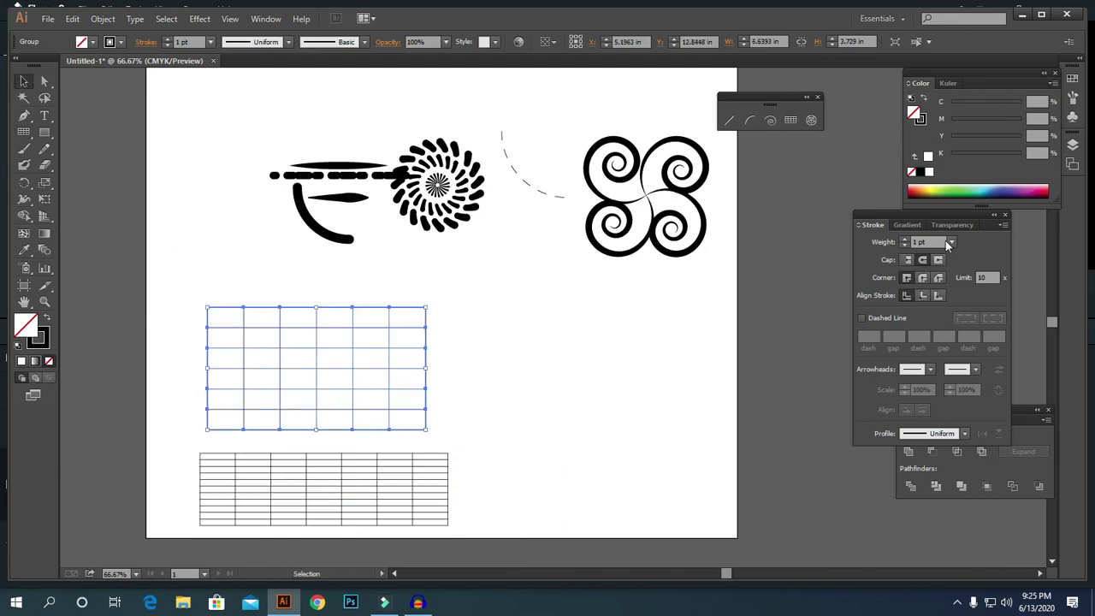
left_click(923, 198)
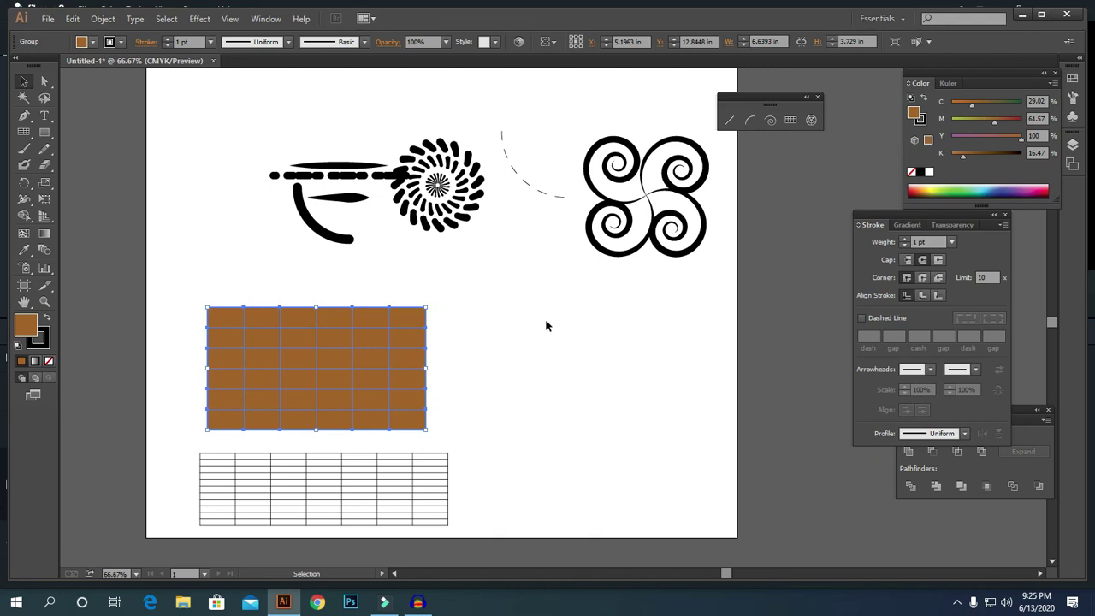
left_click(37, 339)
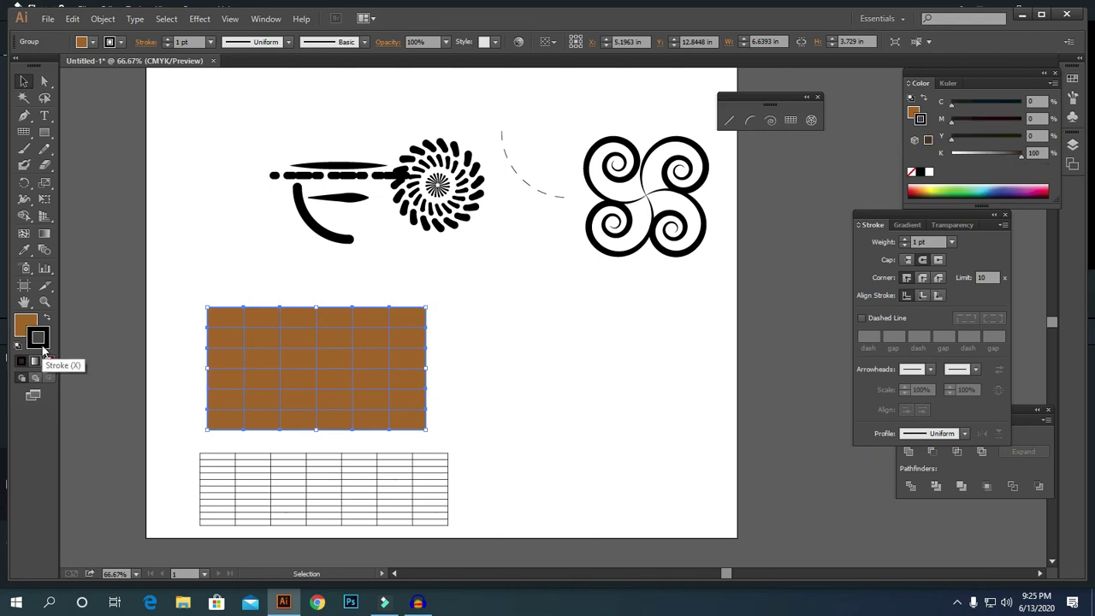
left_click(974, 184)
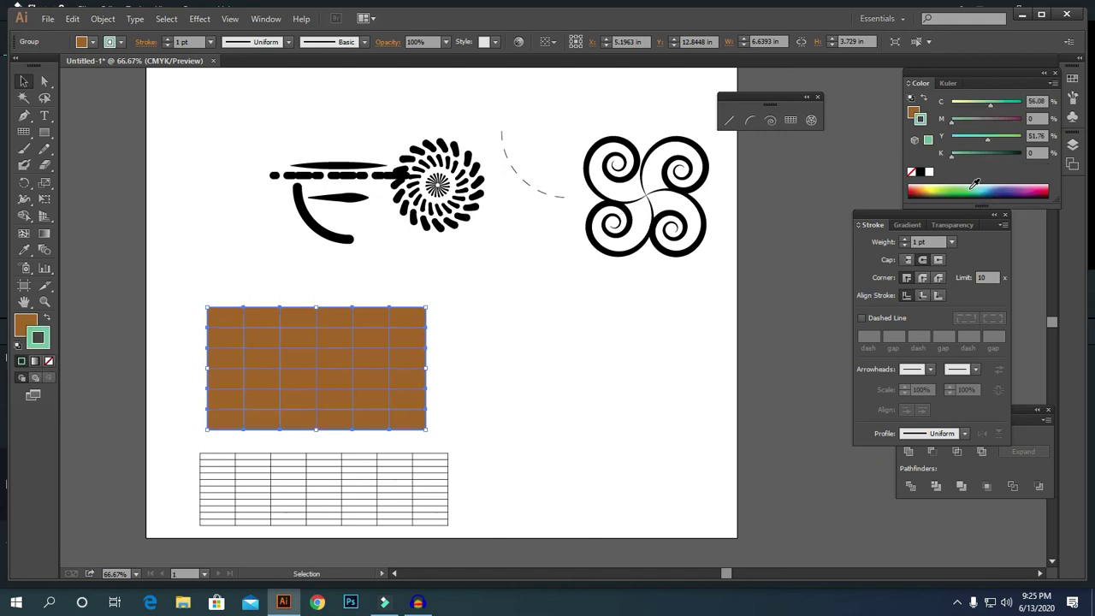
left_click(24, 81)
left_click(184, 155)
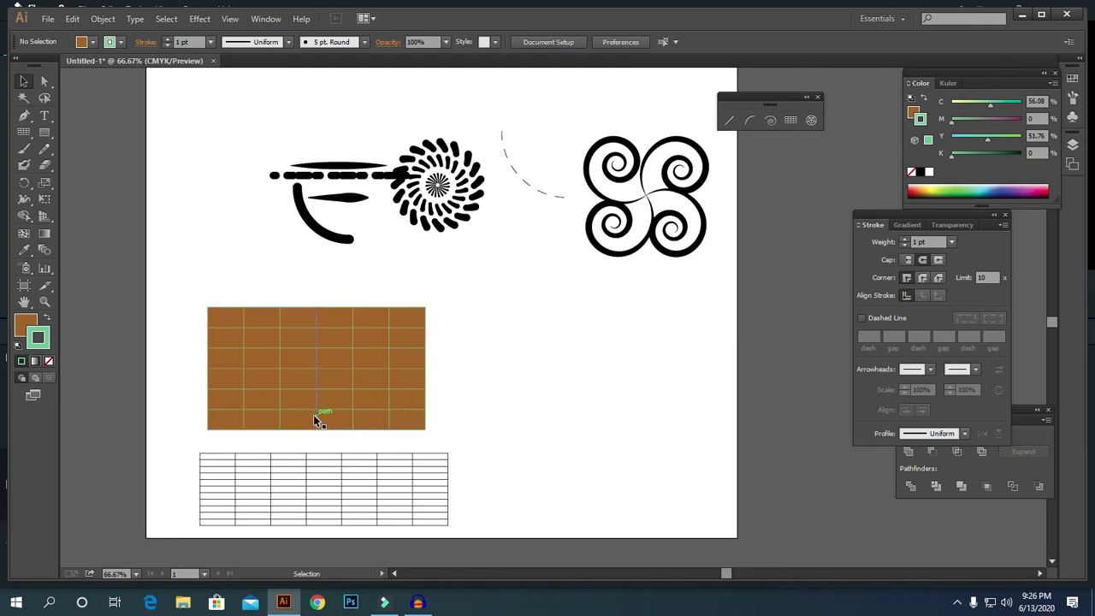
- Draw a polar grid at the lower right and a smaller one near the middle, nudging it down-right
left_click(811, 121)
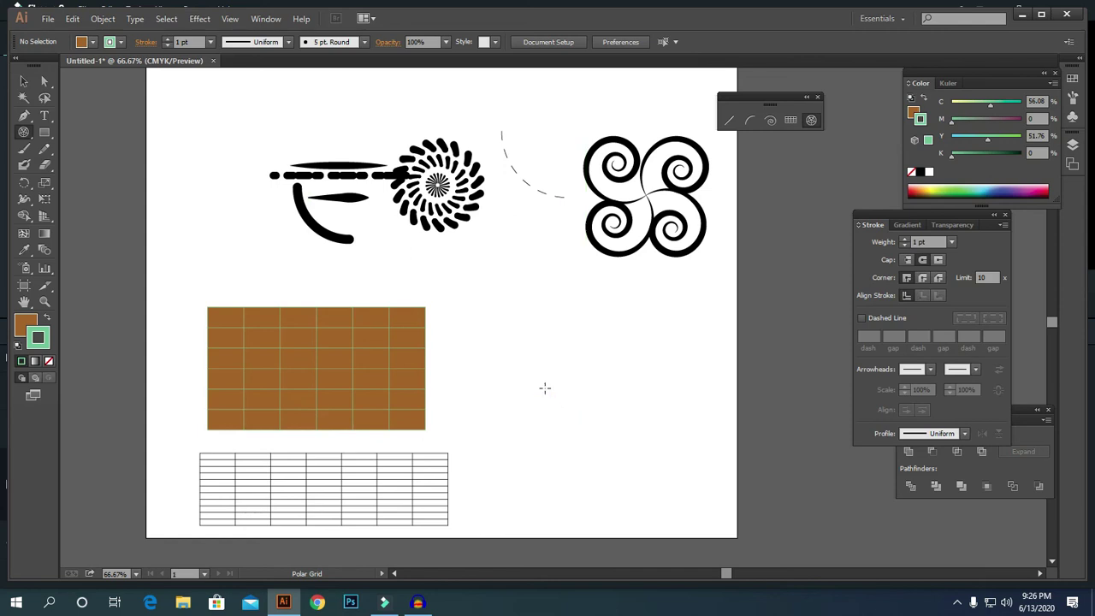
left_click_drag(534, 368, 657, 491)
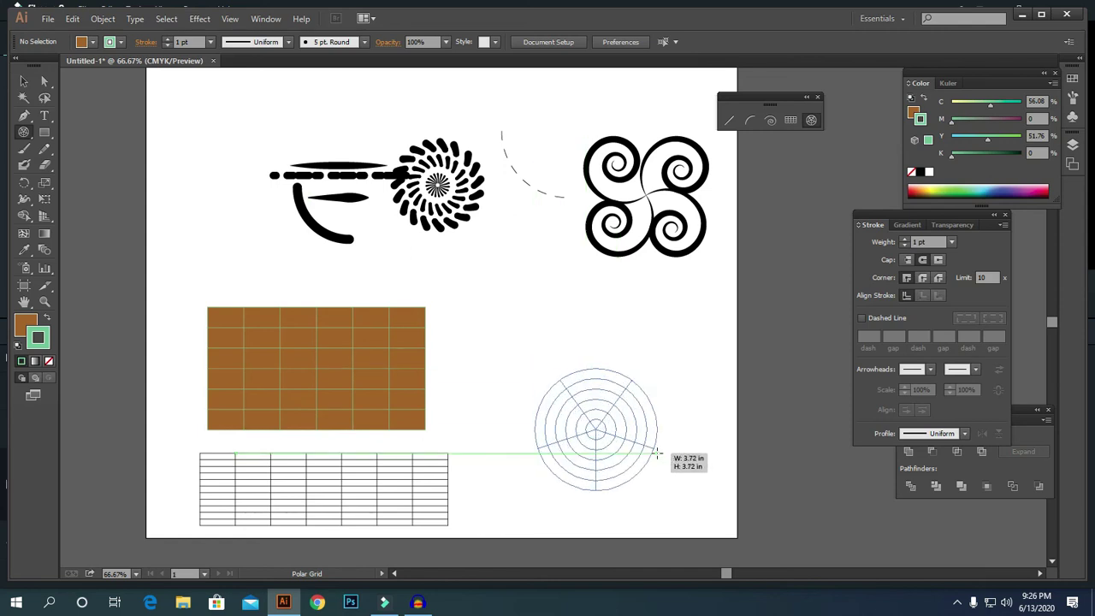
left_click_drag(487, 255, 529, 314)
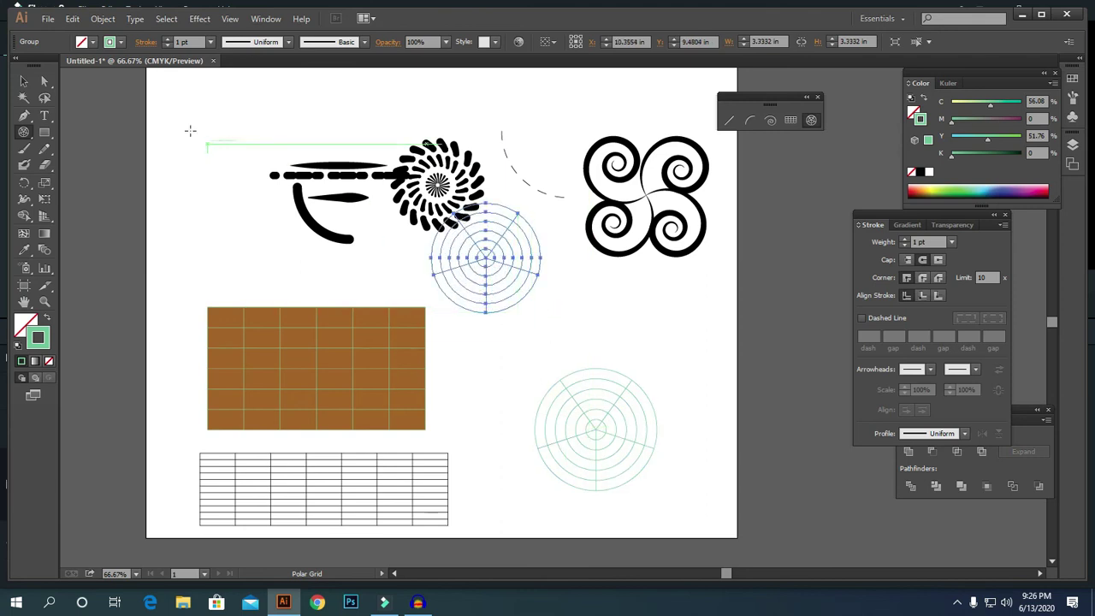
left_click(24, 80)
left_click_drag(490, 261, 516, 320)
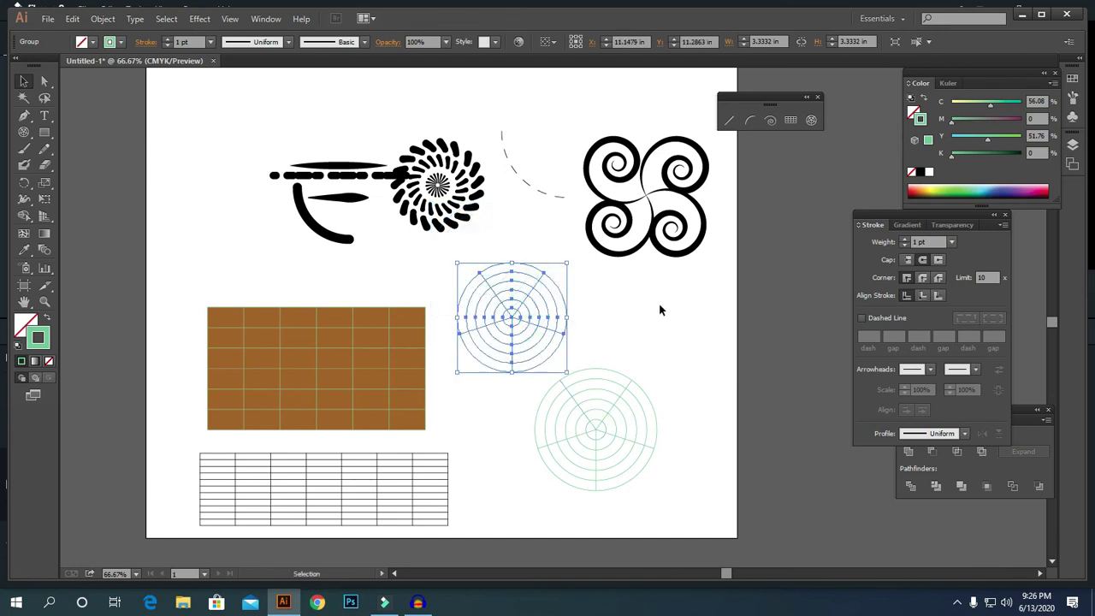
left_click_drag(614, 291, 744, 310)
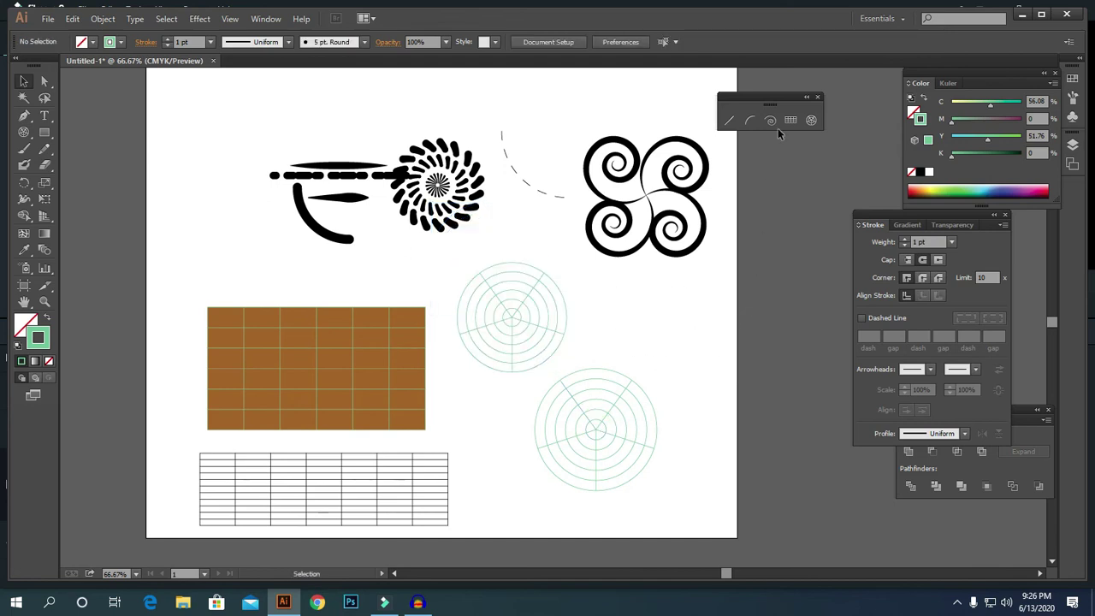
- Undo the middle grid's move and draw a 2.82 × 2.7 in polar grid with more dividers below the ornament
left_click(810, 119)
key("ctrl+z")
mouse_move(583, 294)
left_mouse_down()
mouse_move(677, 367)
mouse_move(674, 386)
left_mouse_up()
key("Up")
key("Up")
key("Up")
key("Up")
key("Up")
key("Up")
key("Up")
key("Up")
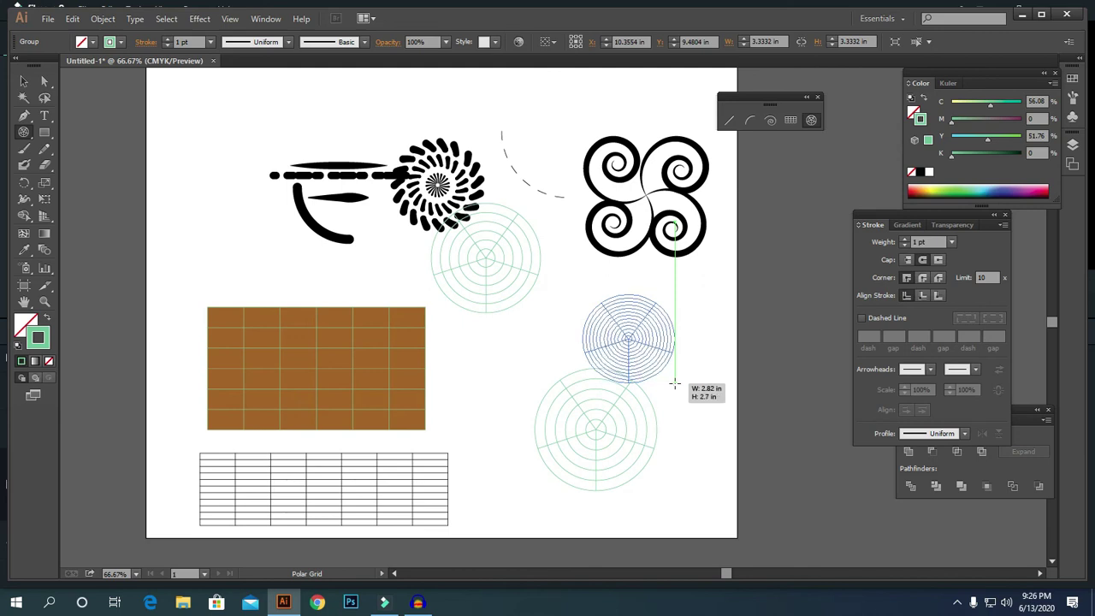
key("Down")
key("Down")
key("Down")
key("Down")
key("Down")
key("Down")
key("Down")
key("Down")
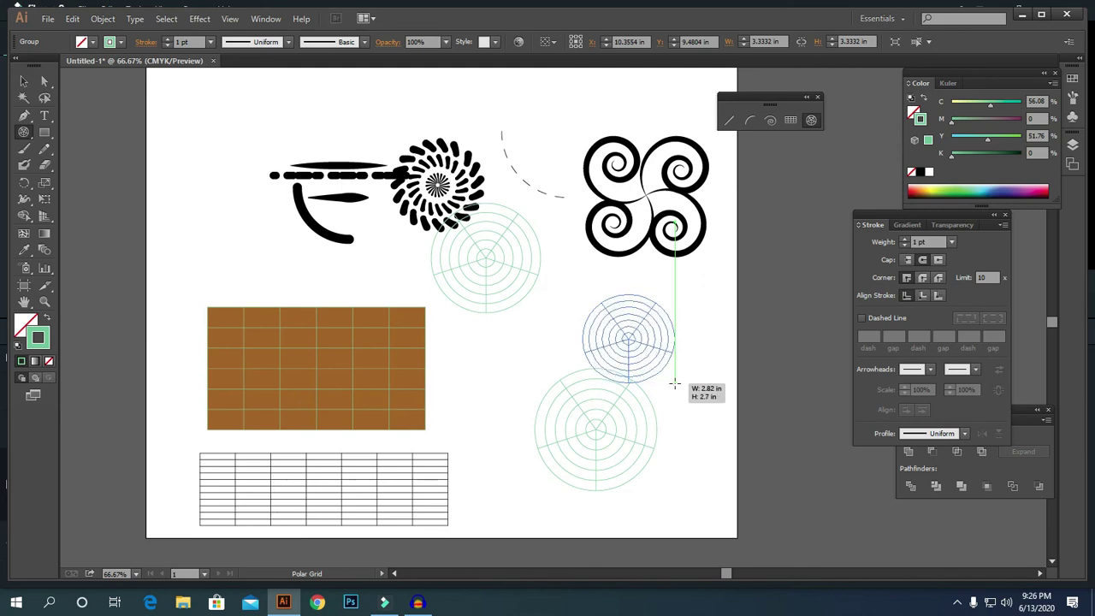
key("Right")
key("Right")
key("Right")
key("Right")
key("Right")
key("Right")
key("Right")
key("Right")
key("Right")
key("Right")
key("Right")
key("Right")
key("Left")
key("Left")
key("Left")
key("Left")
key("Left")
key("Left")
key("Left")
key("Left")
key("Left")
key("Left")
key("Left")
key("Left")
key("Left")
key("Left")
key("Left")
left_click_drag(674, 384, 674, 384)
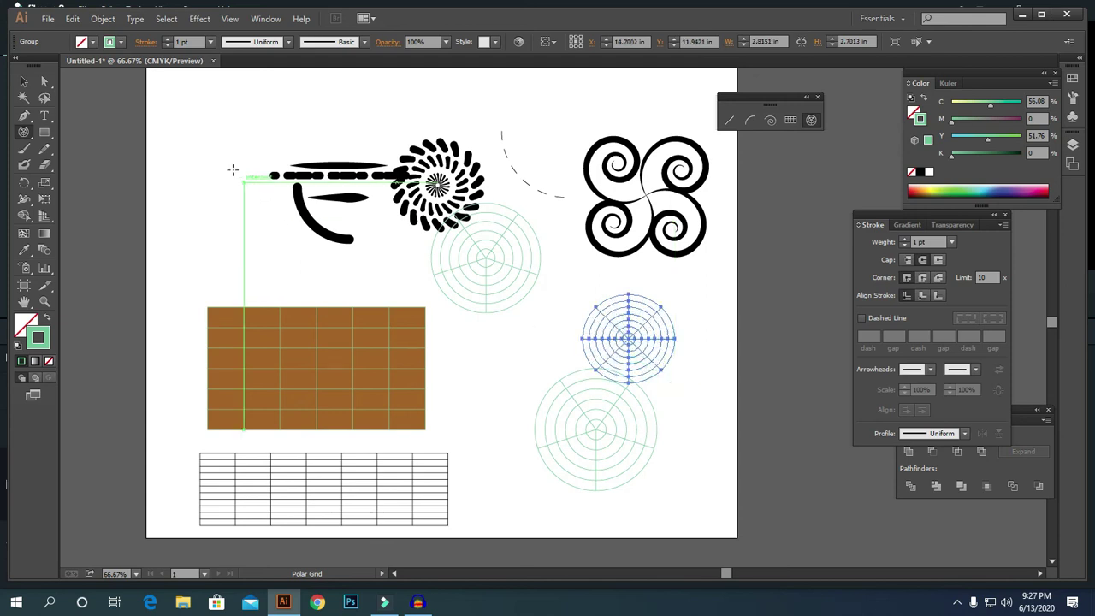
left_click(25, 81)
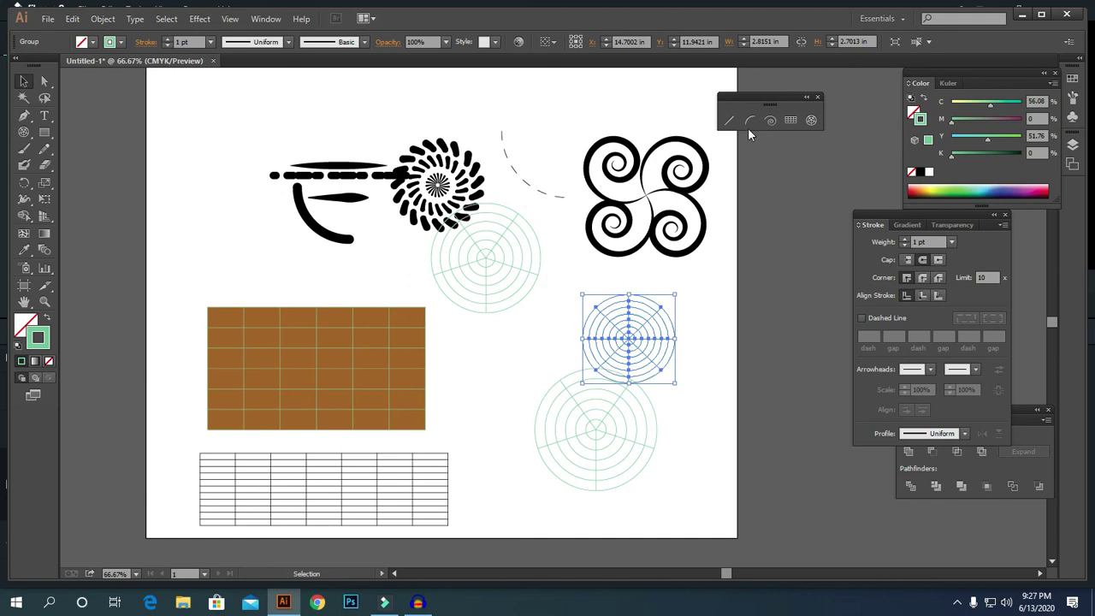